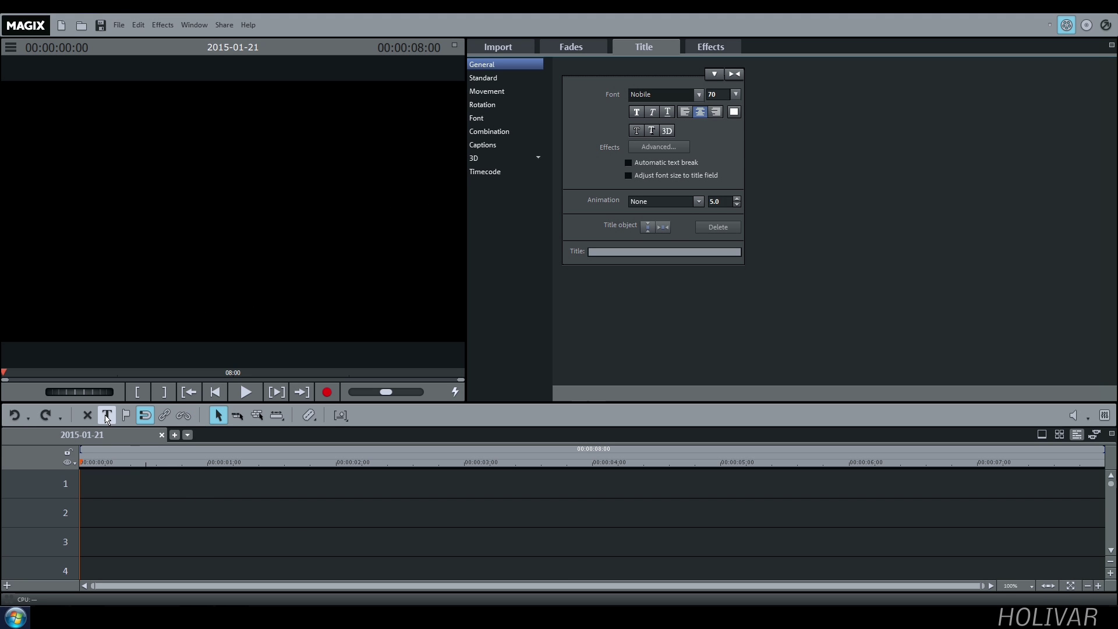
Add a HOLIVAR title clip on track 2 and raise its font size from 70 to 85
{"action": "left_click", "coordinate": [107, 415]}
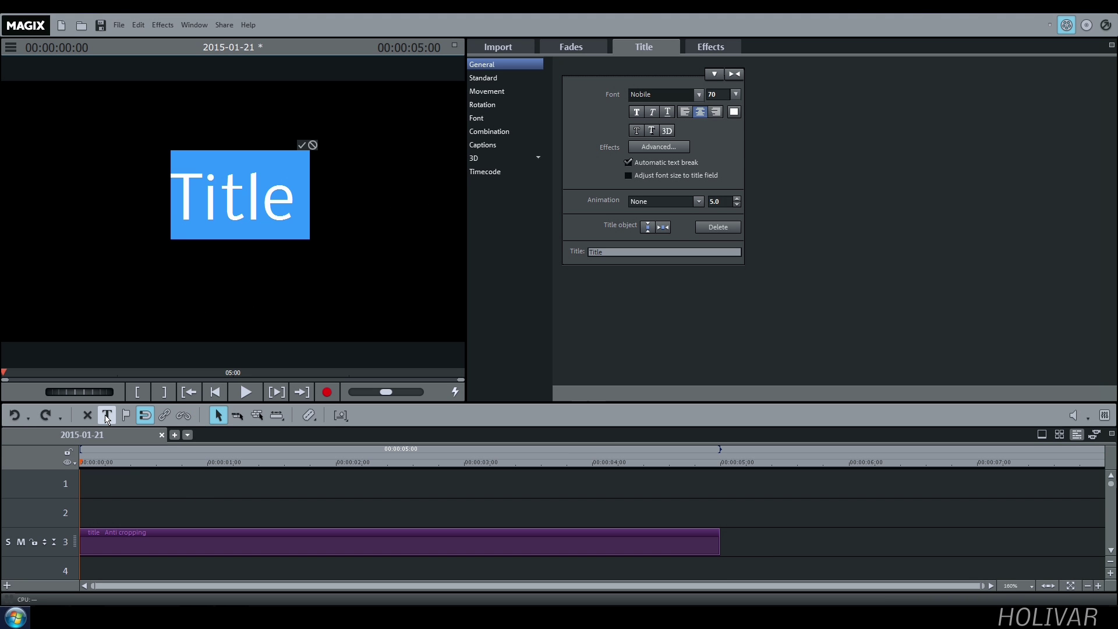
{"action": "left_click_drag", "start_coordinate": [193, 541], "coordinate": [188, 521]}
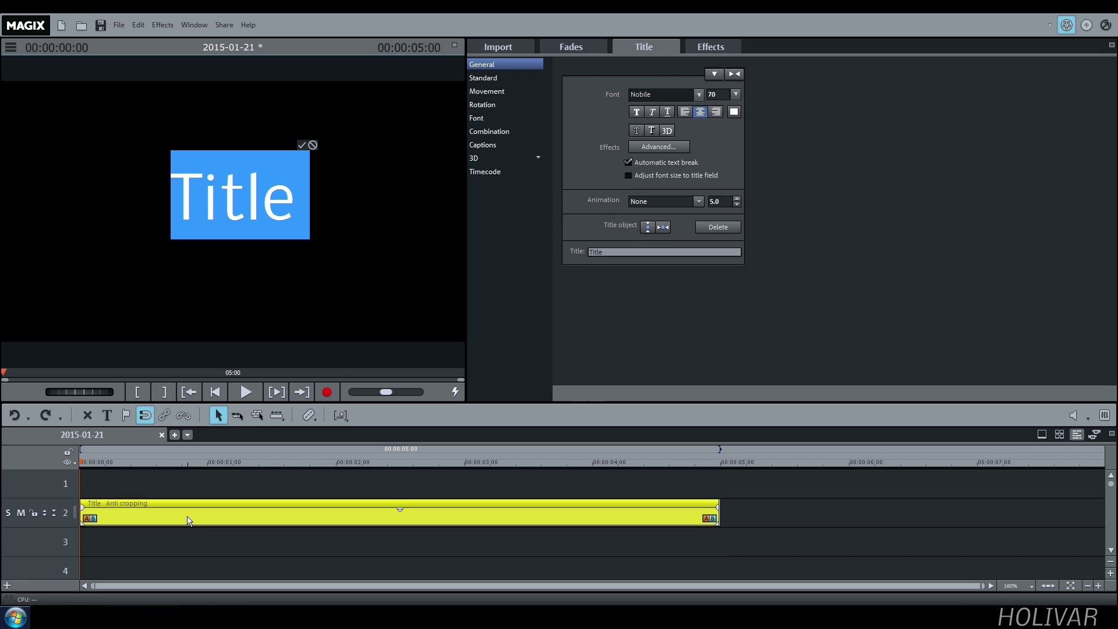
{"action": "type", "text": "HOLI"}
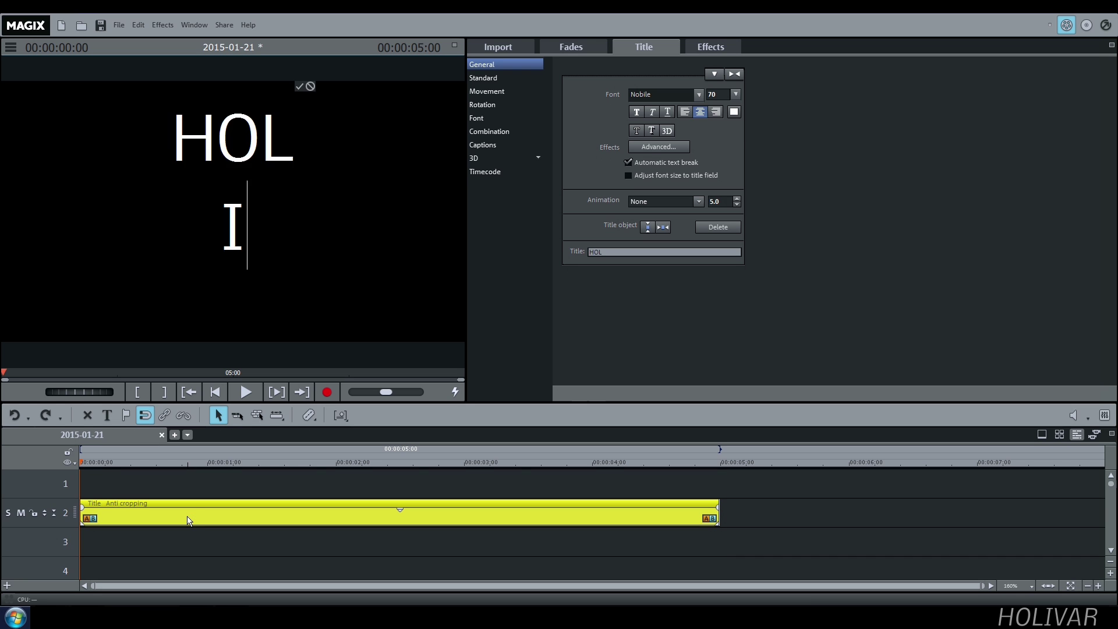
{"action": "type", "text": "VAR"}
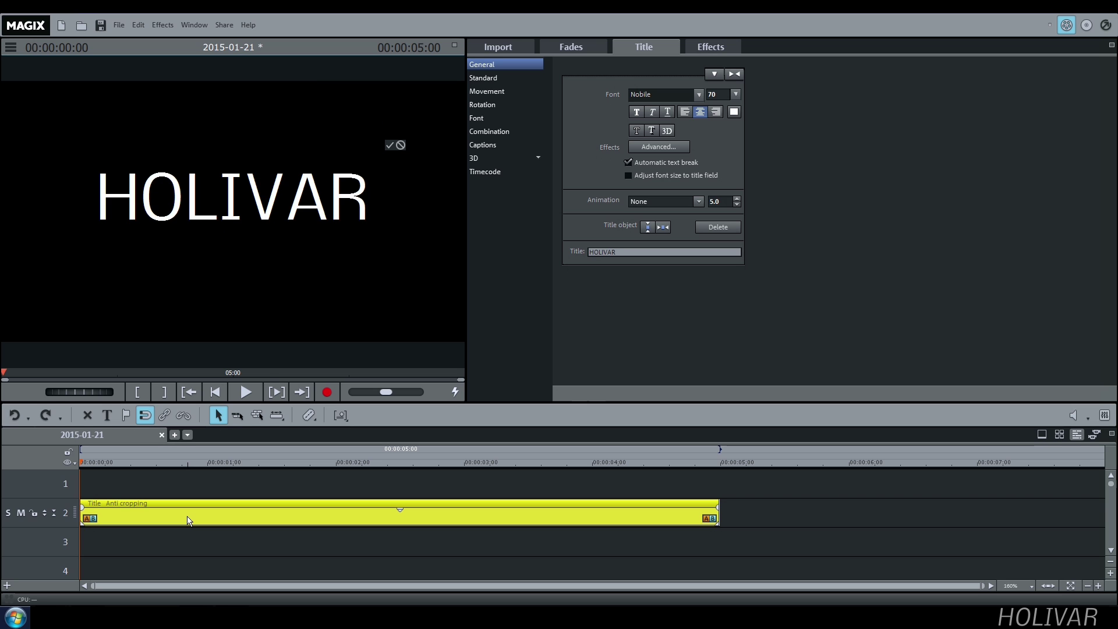
{"action": "left_click", "coordinate": [389, 145]}
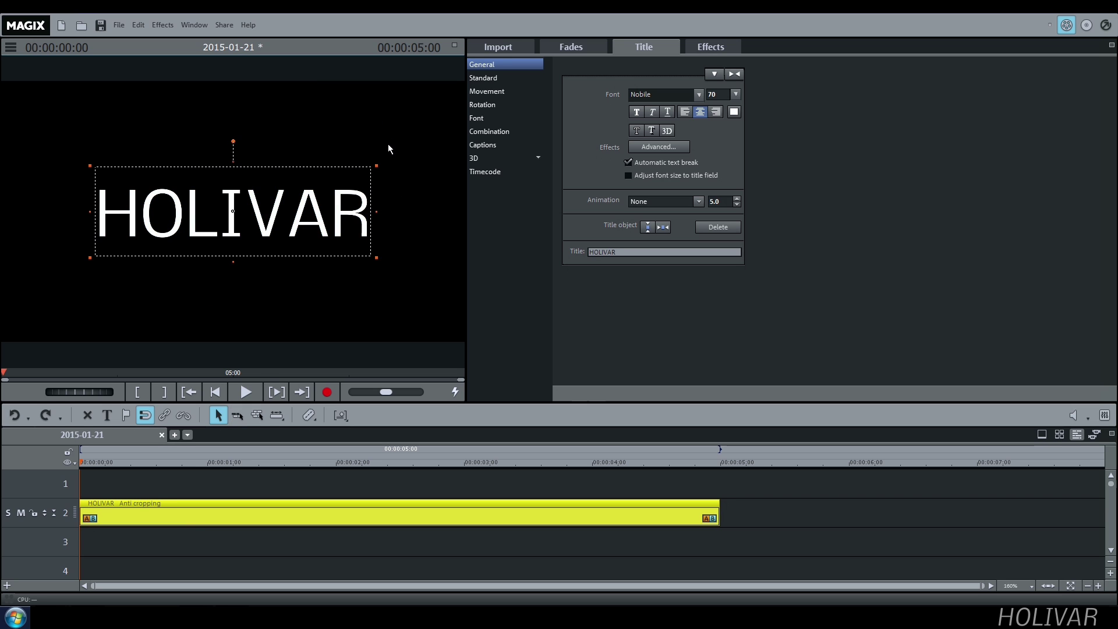
{"action": "left_click", "coordinate": [736, 94]}
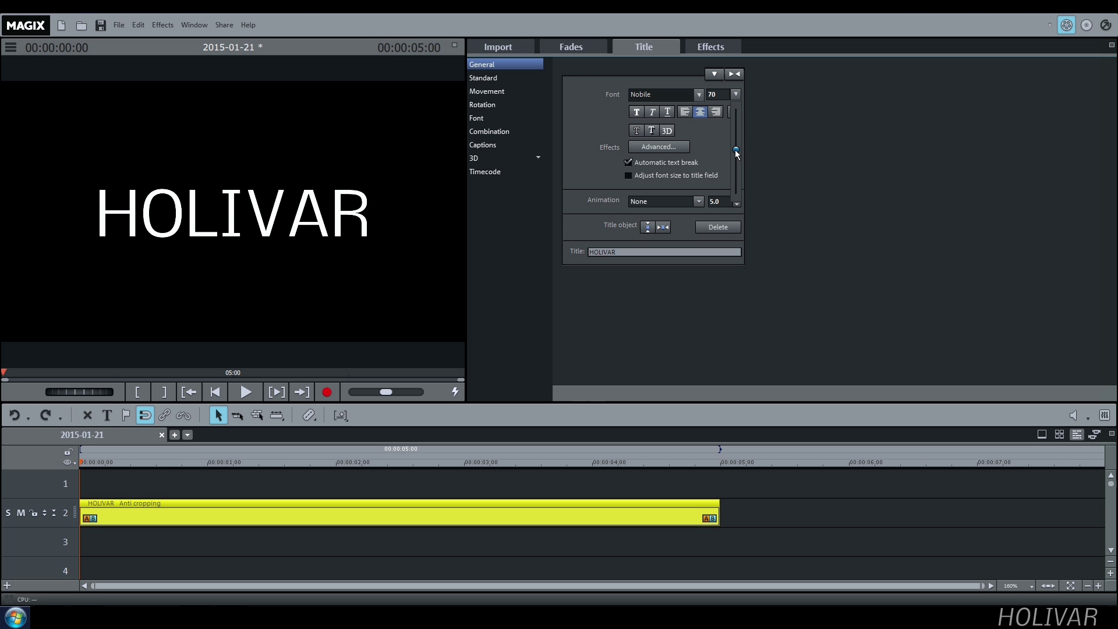
{"action": "left_click_drag", "start_coordinate": [736, 151], "coordinate": [737, 143]}
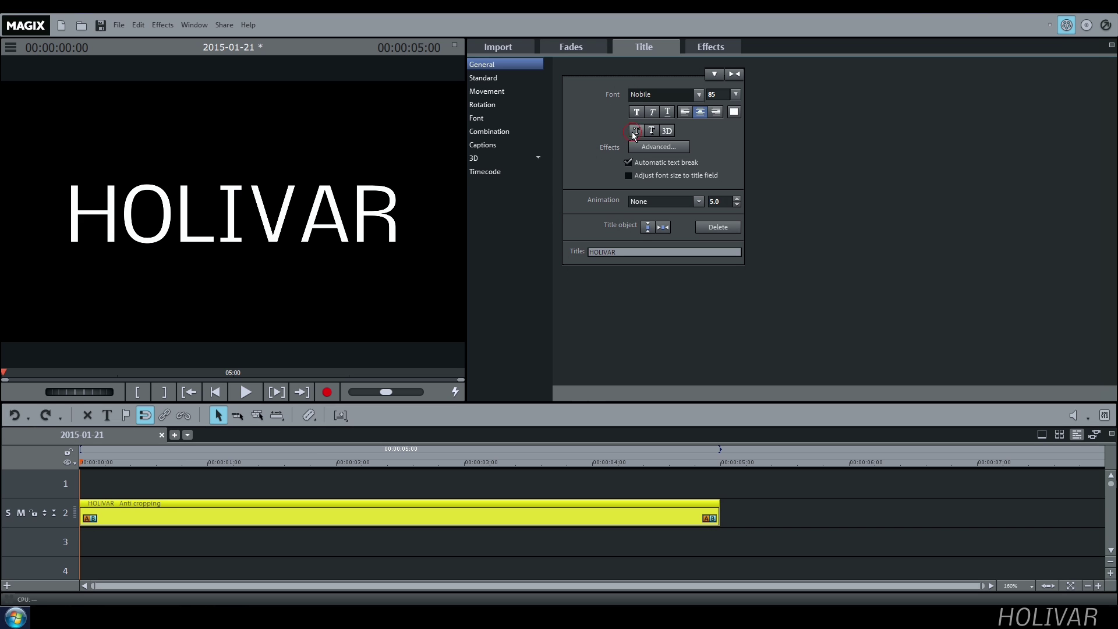
In the advanced text settings, set the outline colour to light grey and the 3D edge colour to white
{"action": "left_click", "coordinate": [662, 148]}
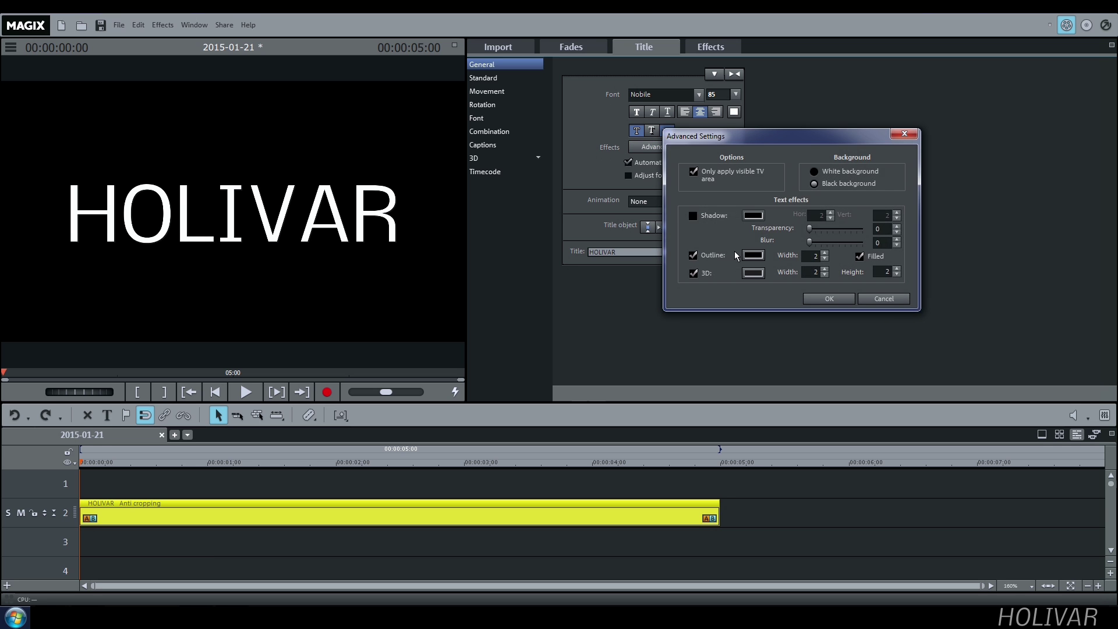
{"action": "left_click", "coordinate": [753, 255]}
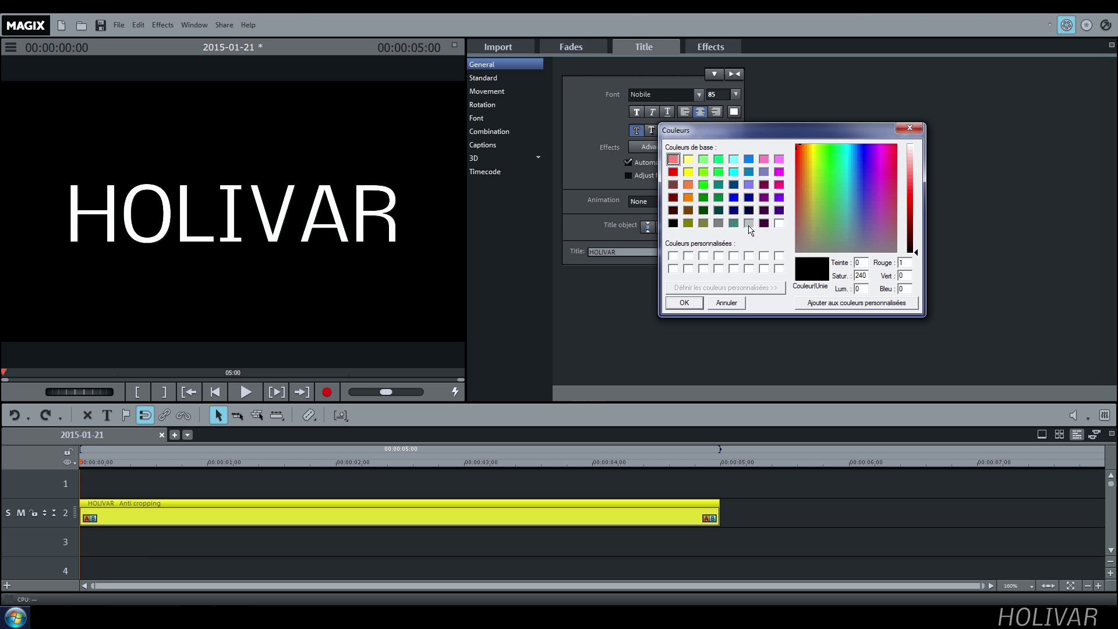
{"action": "left_click", "coordinate": [749, 224]}
{"action": "left_click", "coordinate": [684, 302]}
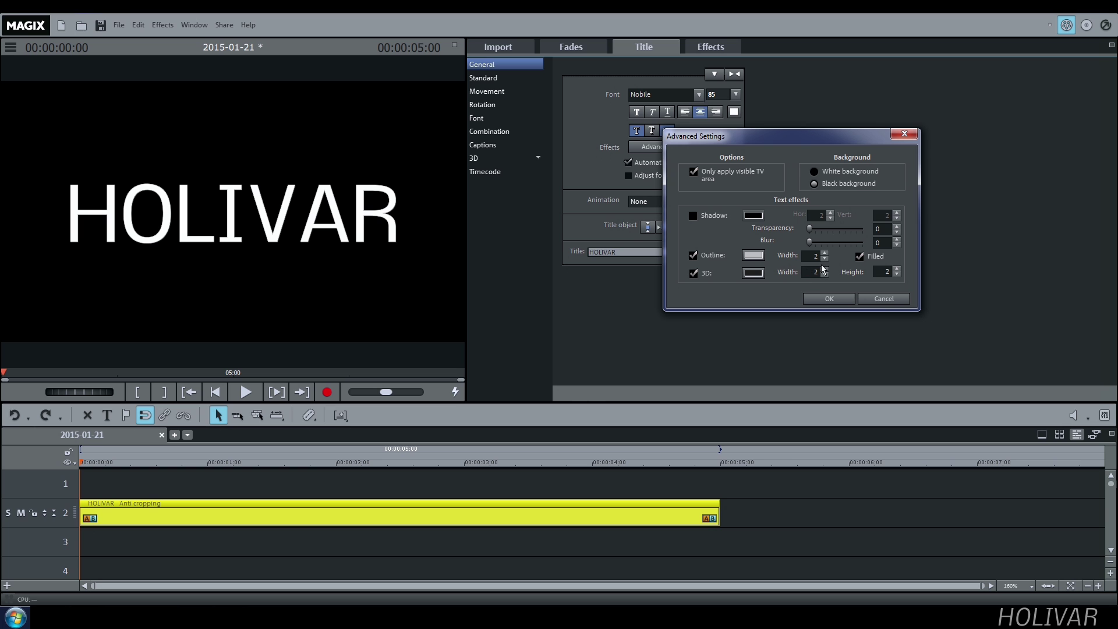
{"action": "left_click", "coordinate": [753, 273]}
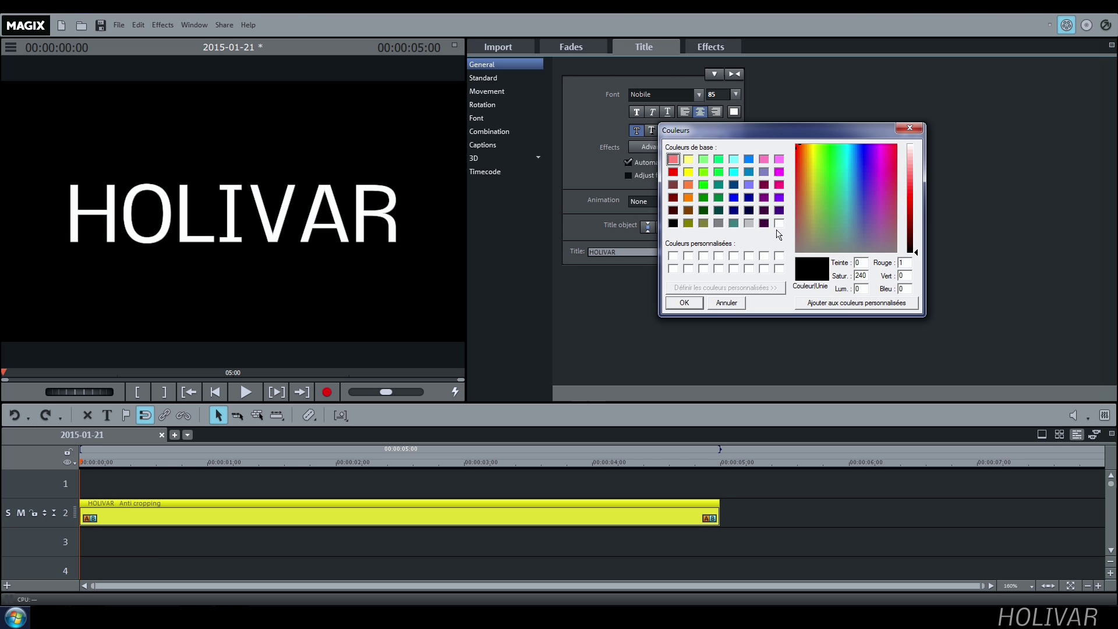
{"action": "left_click", "coordinate": [779, 223]}
{"action": "left_click", "coordinate": [696, 302]}
Raise the 3D edge width and height to 5 each
{"action": "left_click", "coordinate": [825, 270]}
{"action": "left_click", "coordinate": [825, 270]}
{"action": "left_click", "coordinate": [897, 269]}
{"action": "left_click", "coordinate": [897, 269]}
{"action": "left_click", "coordinate": [896, 270]}
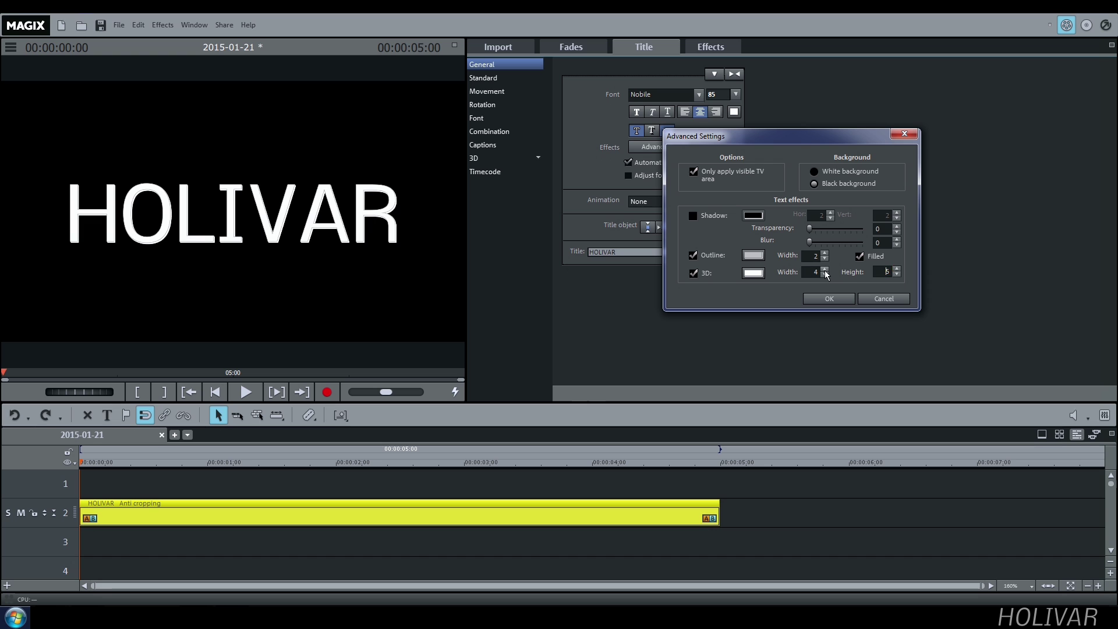
{"action": "left_click", "coordinate": [825, 270]}
Apply the text effects, then zoom the title to 41 at its start and set a Size/Position keyframe
{"action": "left_click", "coordinate": [831, 298]}
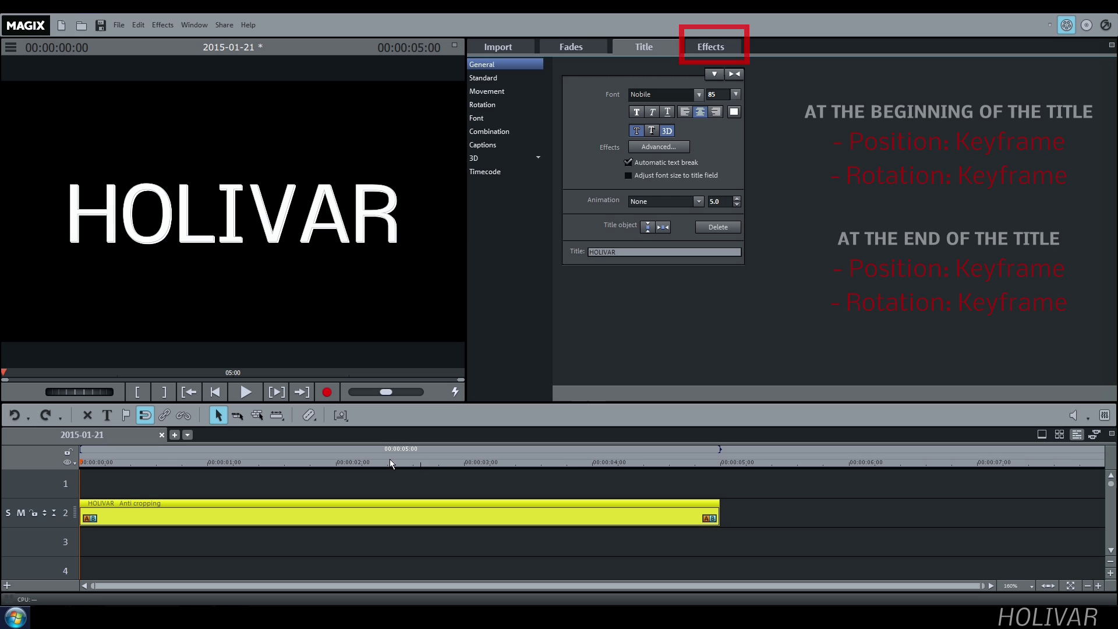
{"action": "left_click", "coordinate": [219, 398]}
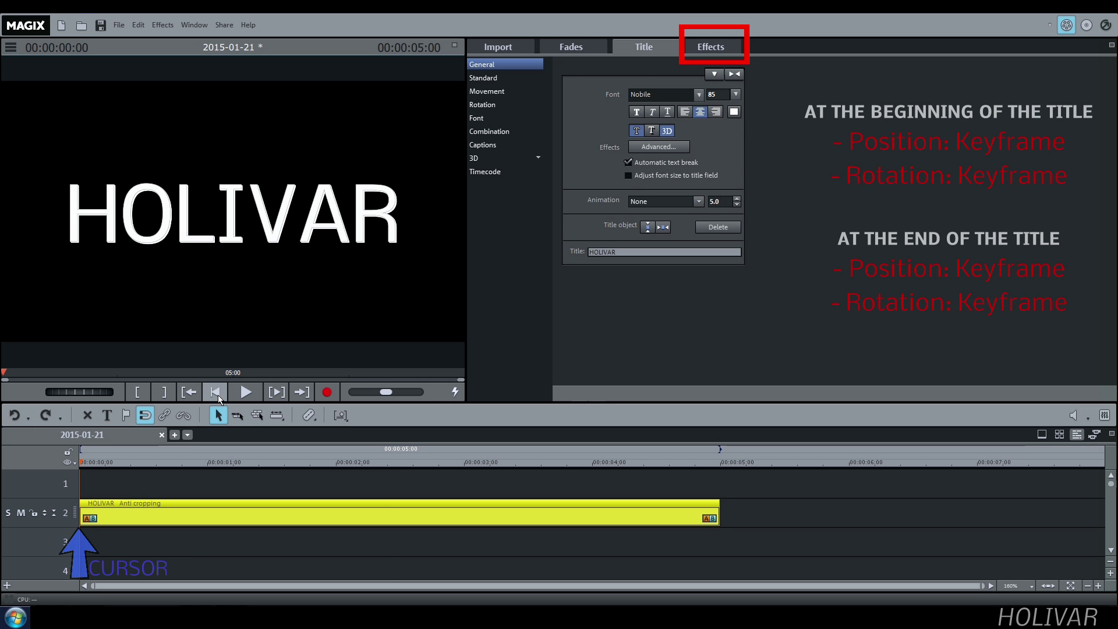
{"action": "left_click", "coordinate": [698, 52]}
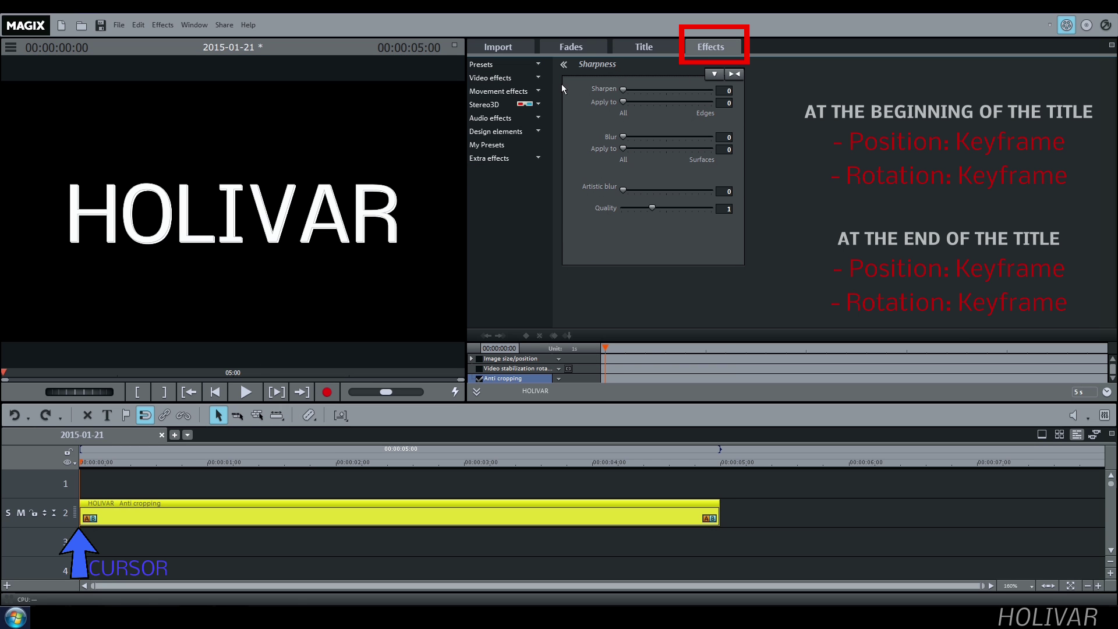
{"action": "left_click", "coordinate": [514, 93]}
{"action": "left_click", "coordinate": [515, 105]}
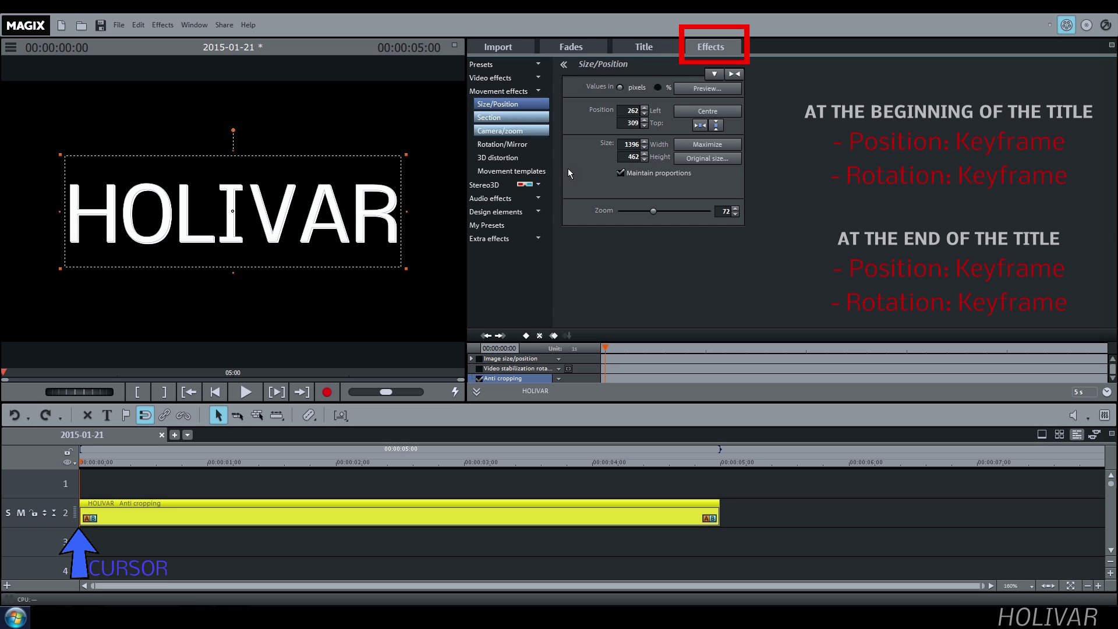
{"action": "left_click_drag", "start_coordinate": [652, 212], "coordinate": [640, 214]}
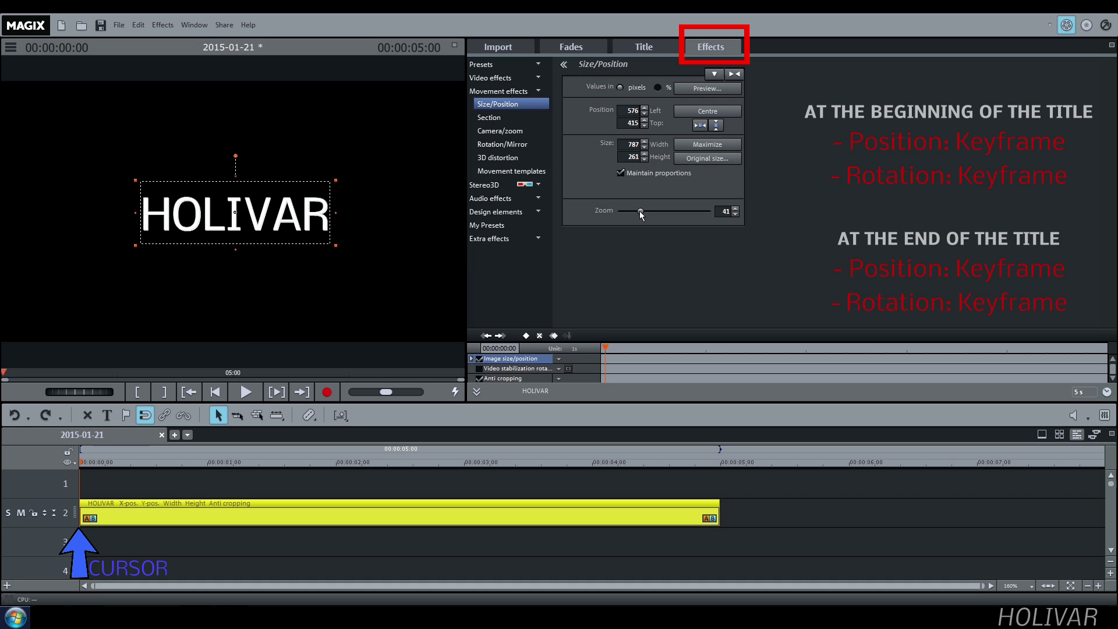
{"action": "left_click", "coordinate": [526, 337]}
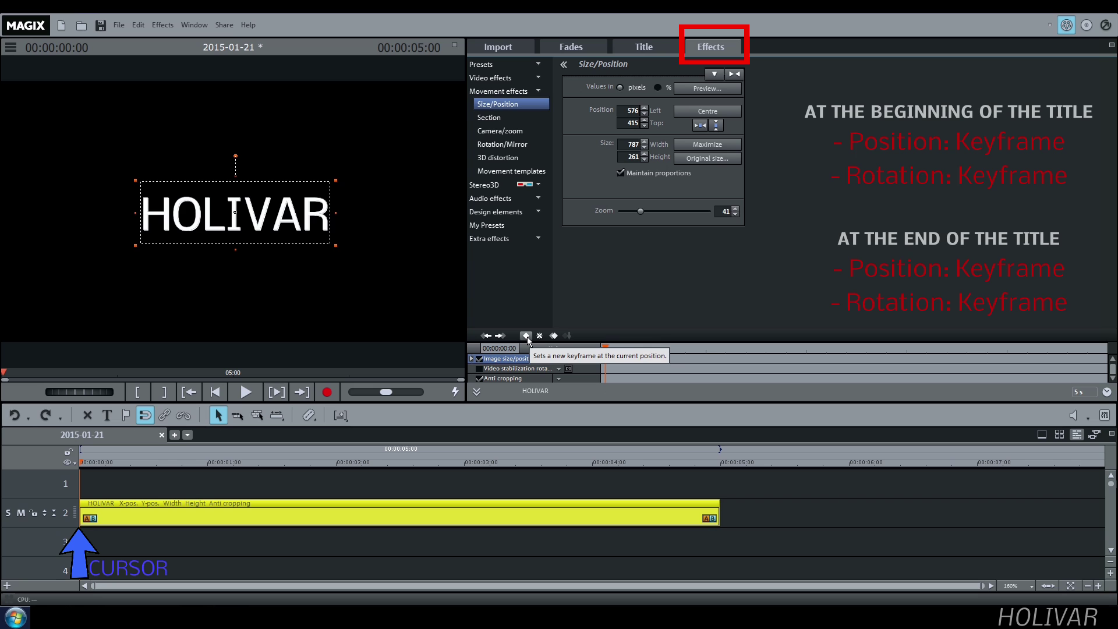
{"action": "left_click", "coordinate": [527, 337]}
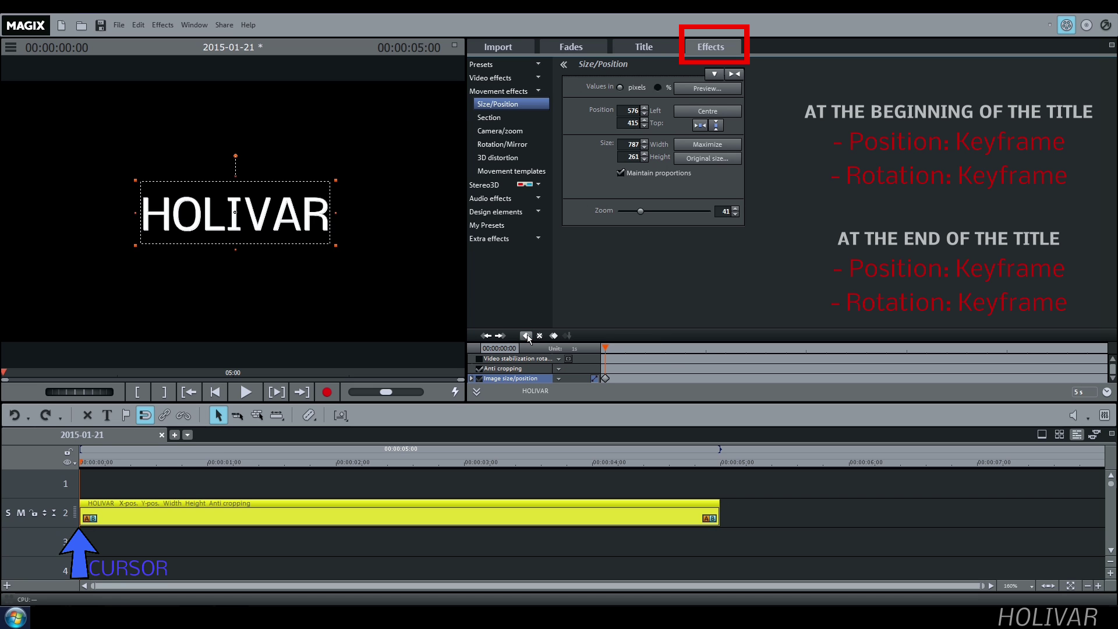
In Rotation/Mirror, turn the second rotation knob to -30.00 and the third to 24.00
{"action": "left_click", "coordinate": [515, 151]}
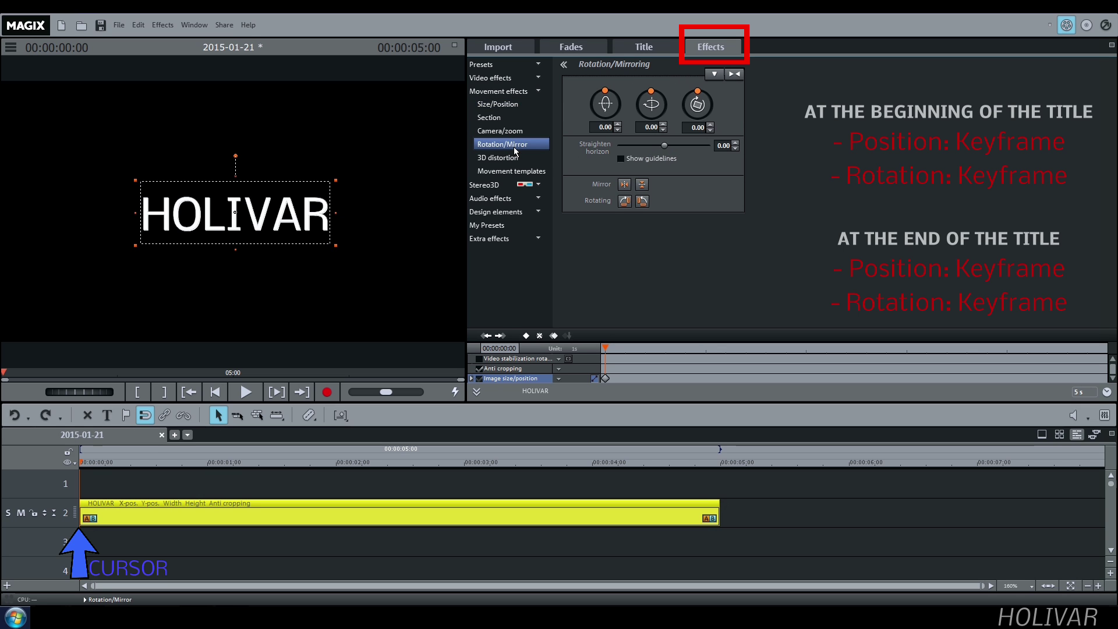
{"action": "left_click_drag", "start_coordinate": [651, 95], "coordinate": [645, 96]}
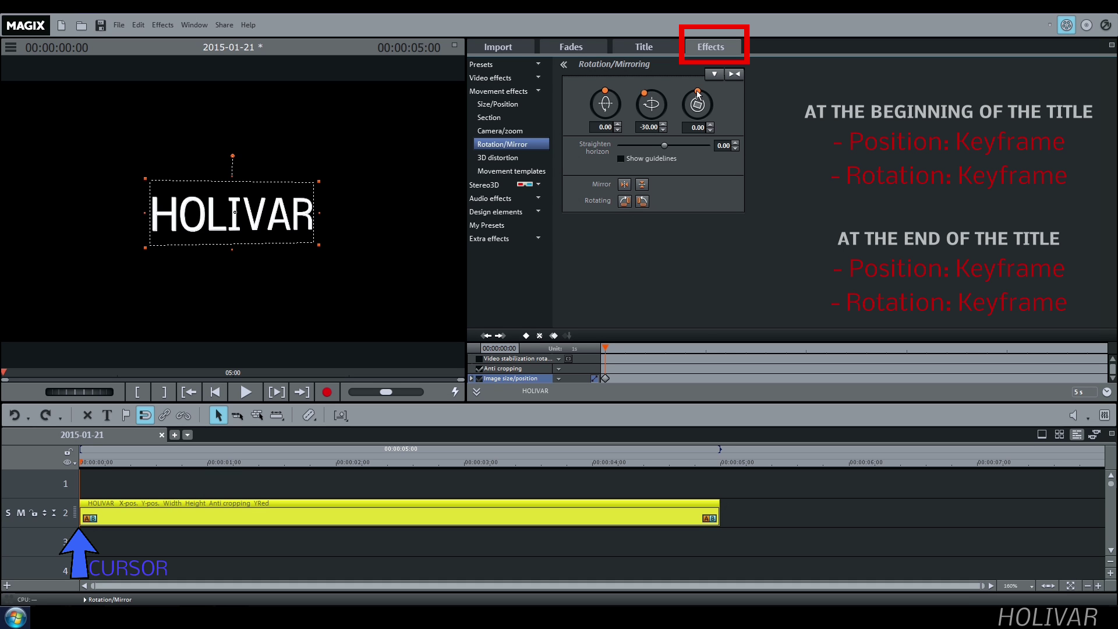
{"action": "left_click_drag", "start_coordinate": [697, 90], "coordinate": [703, 92]}
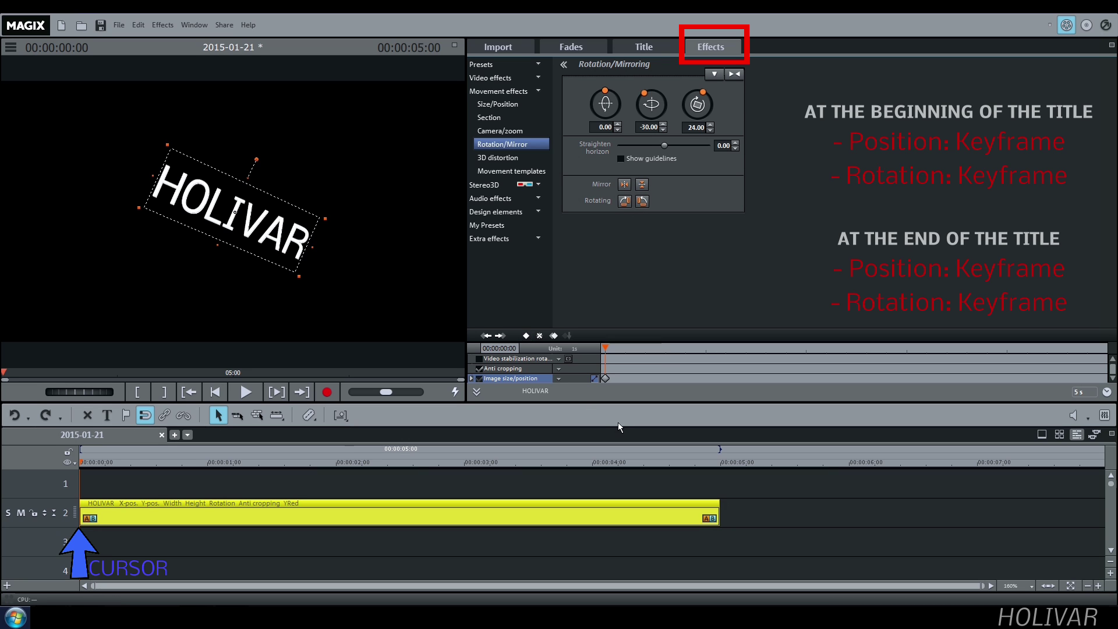
At the clip end, enlarge the title in Size/Position and set a keyframe
{"action": "left_click", "coordinate": [712, 465]}
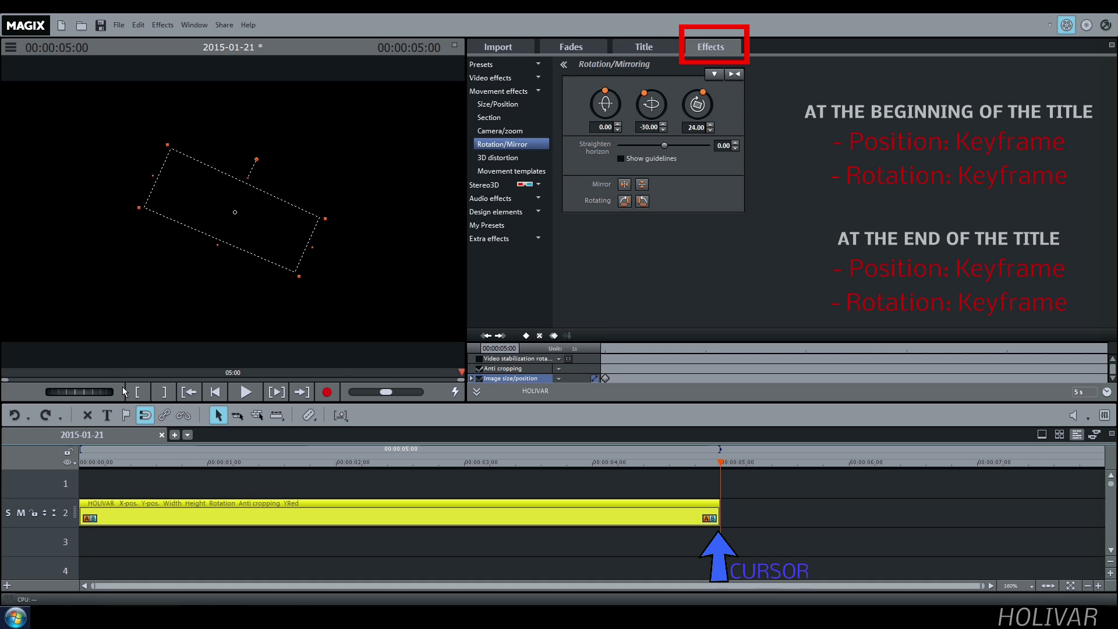
{"action": "scroll", "coordinate": [114, 392], "scroll_direction": "up", "scroll_amount": 1}
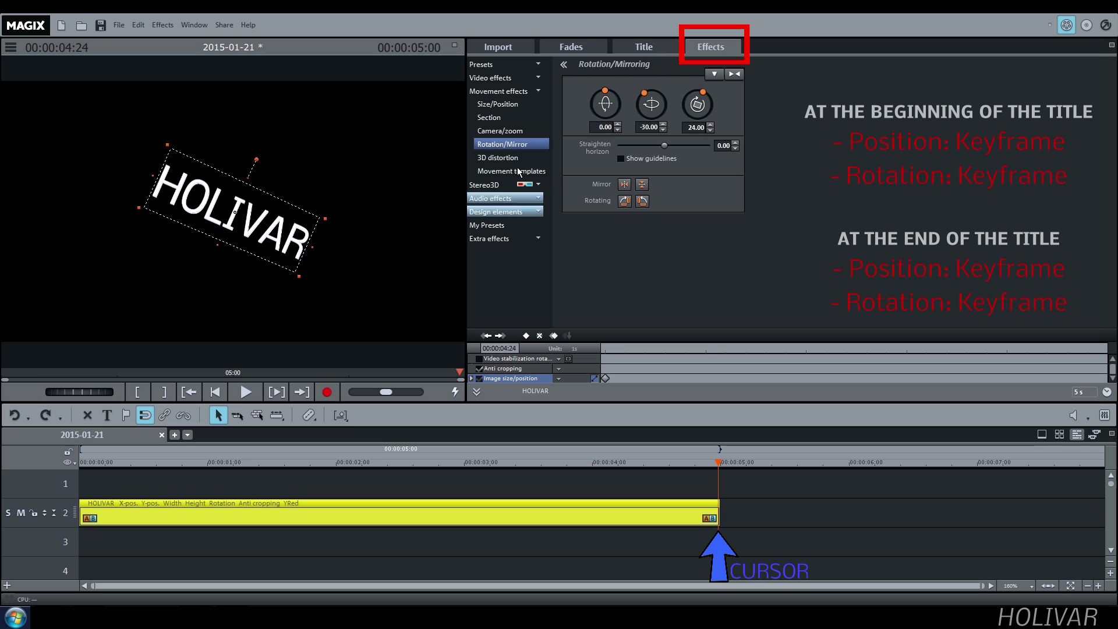
{"action": "left_click", "coordinate": [502, 104]}
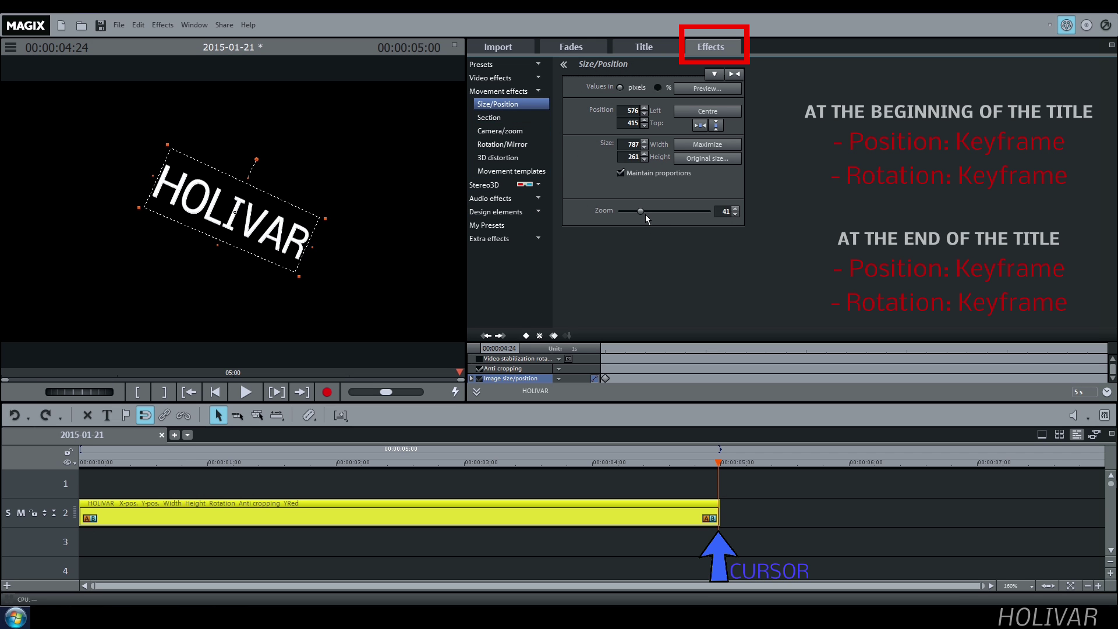
{"action": "left_click_drag", "start_coordinate": [641, 212], "coordinate": [669, 210]}
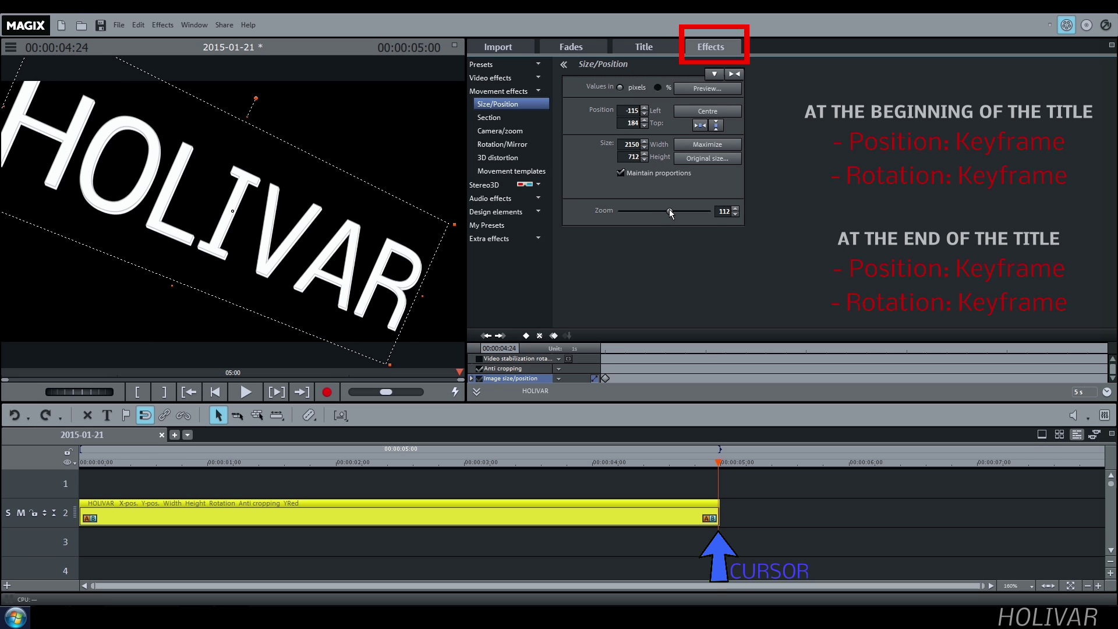
{"action": "left_click", "coordinate": [526, 336]}
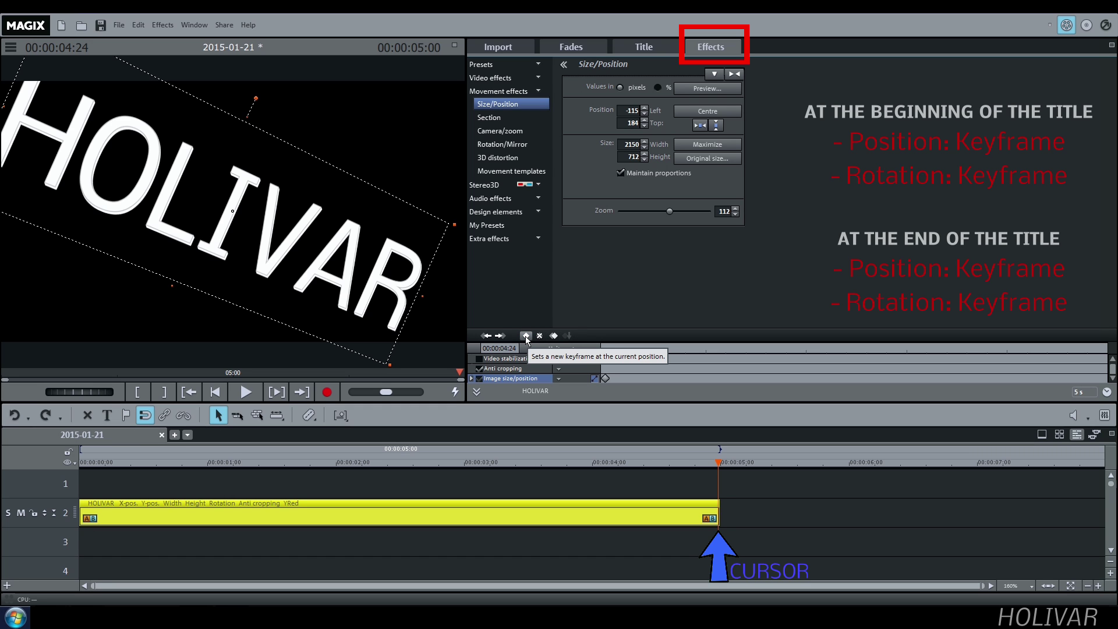
Set the end rotation angles to -3.00 and 5.00 and add a rotation keyframe
{"action": "left_click", "coordinate": [523, 148]}
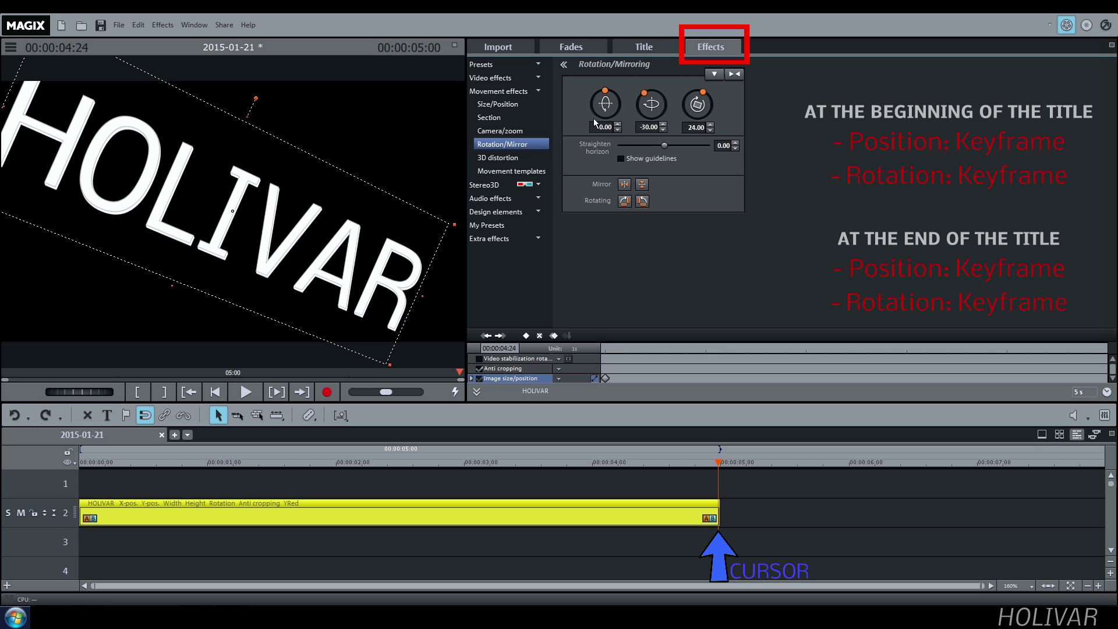
{"action": "left_click_drag", "start_coordinate": [644, 94], "coordinate": [650, 89]}
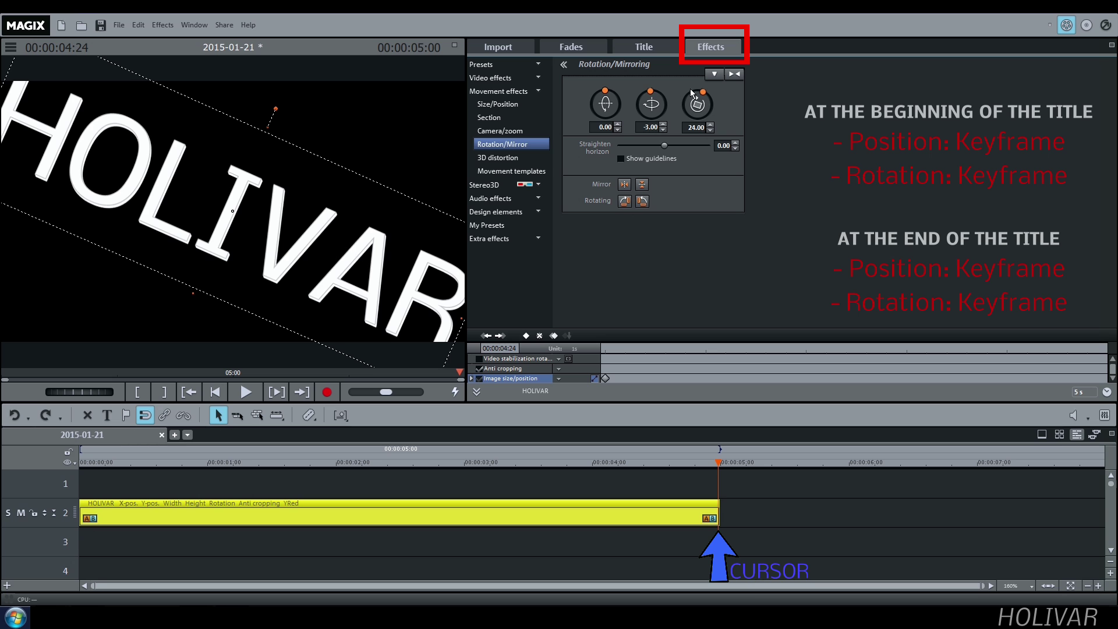
{"action": "left_click_drag", "start_coordinate": [701, 92], "coordinate": [698, 88]}
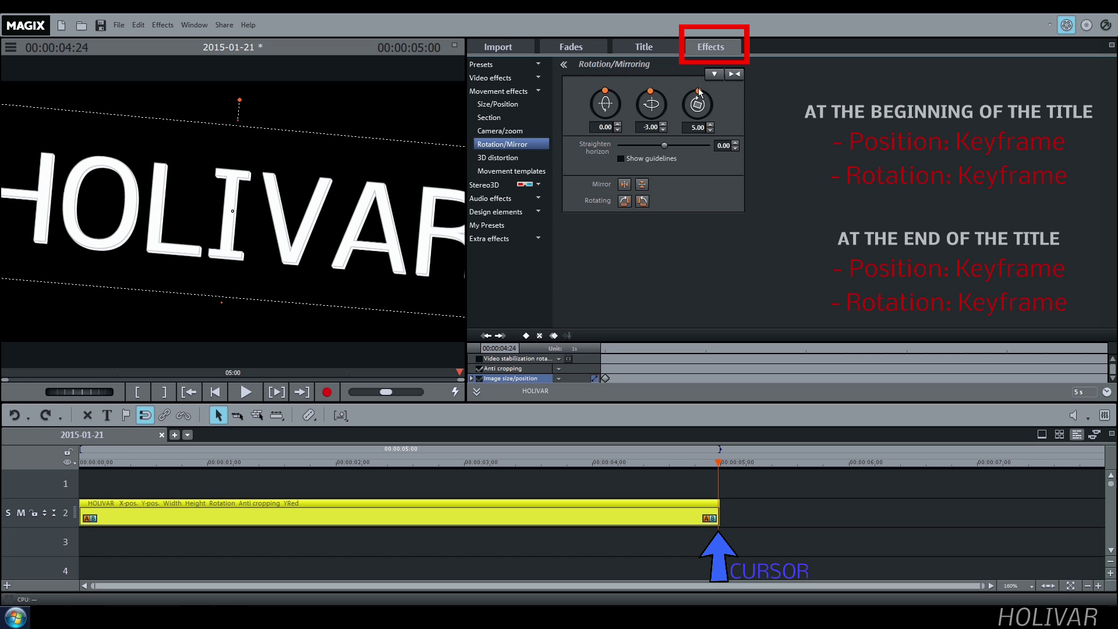
{"action": "left_click", "coordinate": [527, 336]}
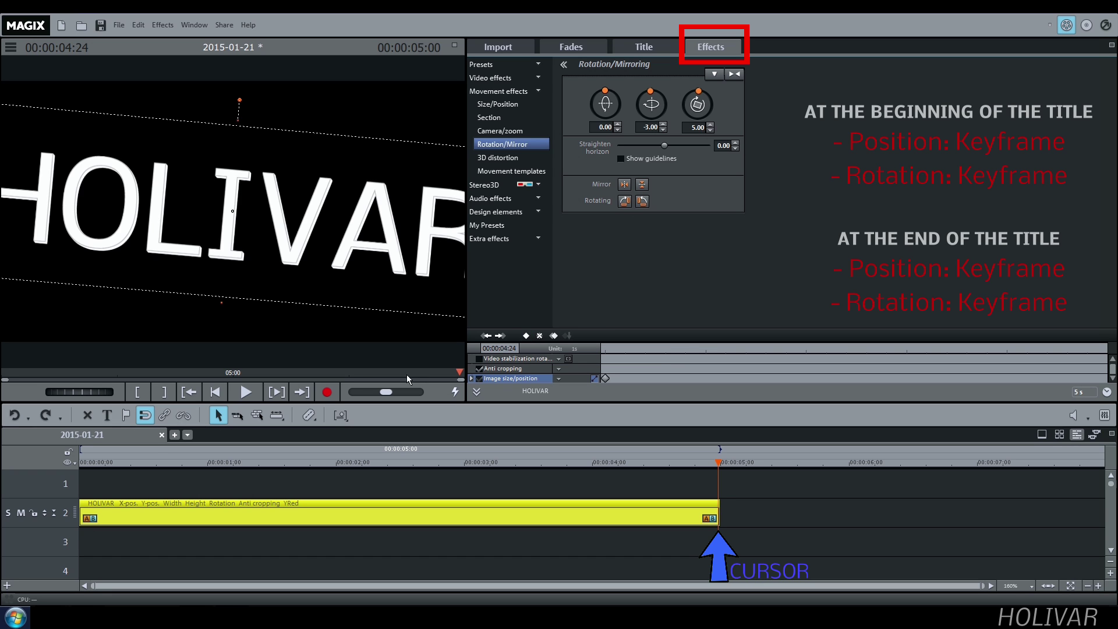
{"action": "left_click", "coordinate": [214, 392]}
{"action": "left_click", "coordinate": [246, 393]}
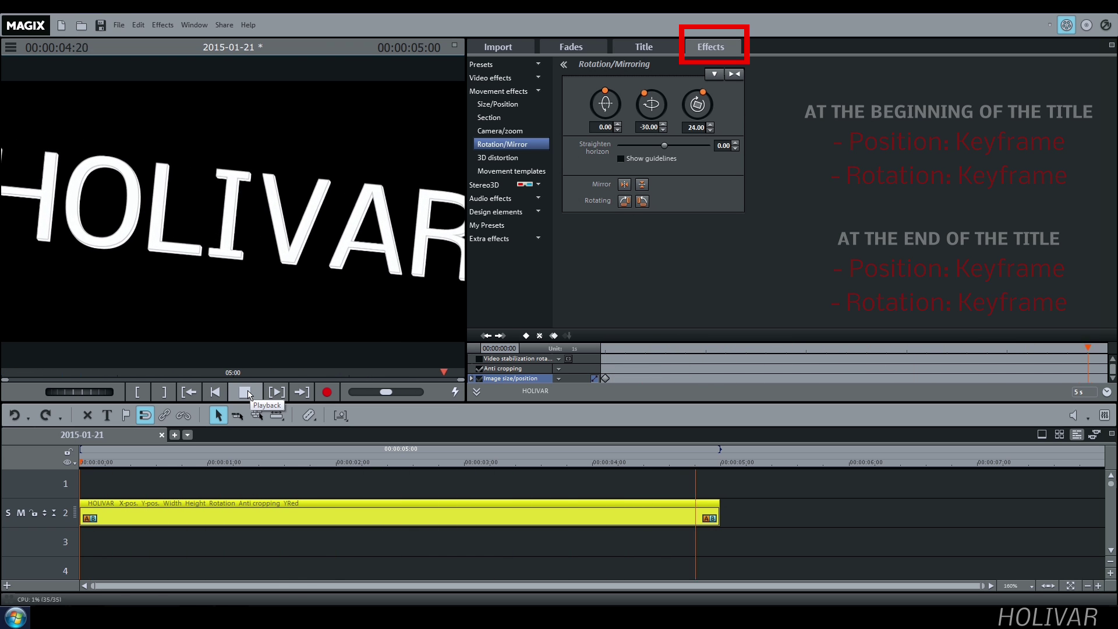
{"action": "left_click", "coordinate": [247, 393]}
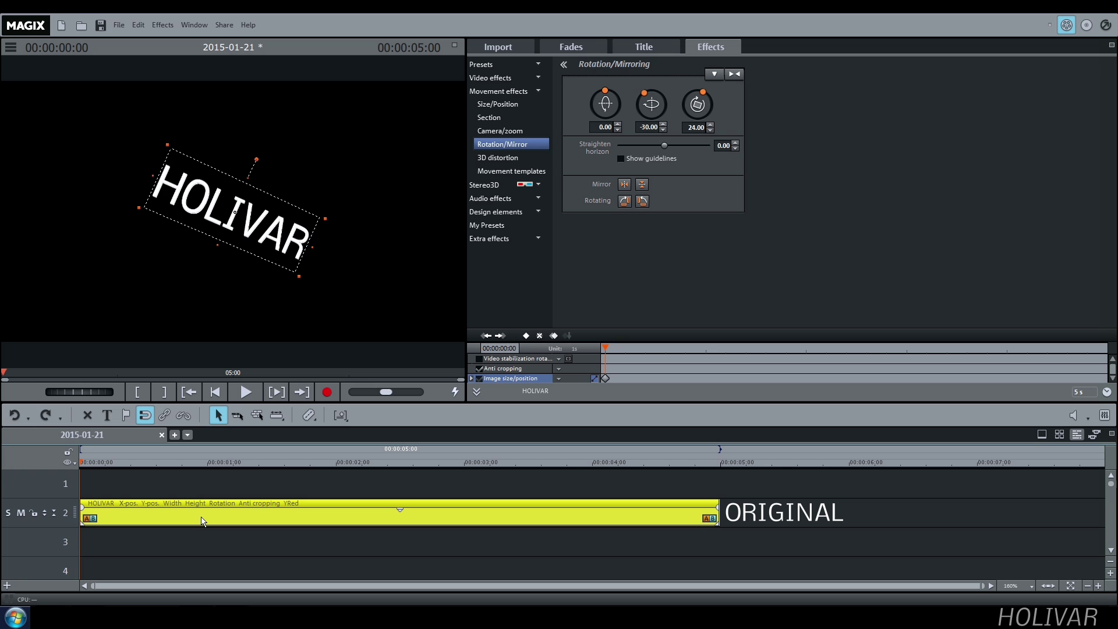
Ctrl-drag a copy of the title onto track 1 and mute the original on track 2
{"action": "left_click_drag", "start_coordinate": [204, 521], "coordinate": [205, 493]}
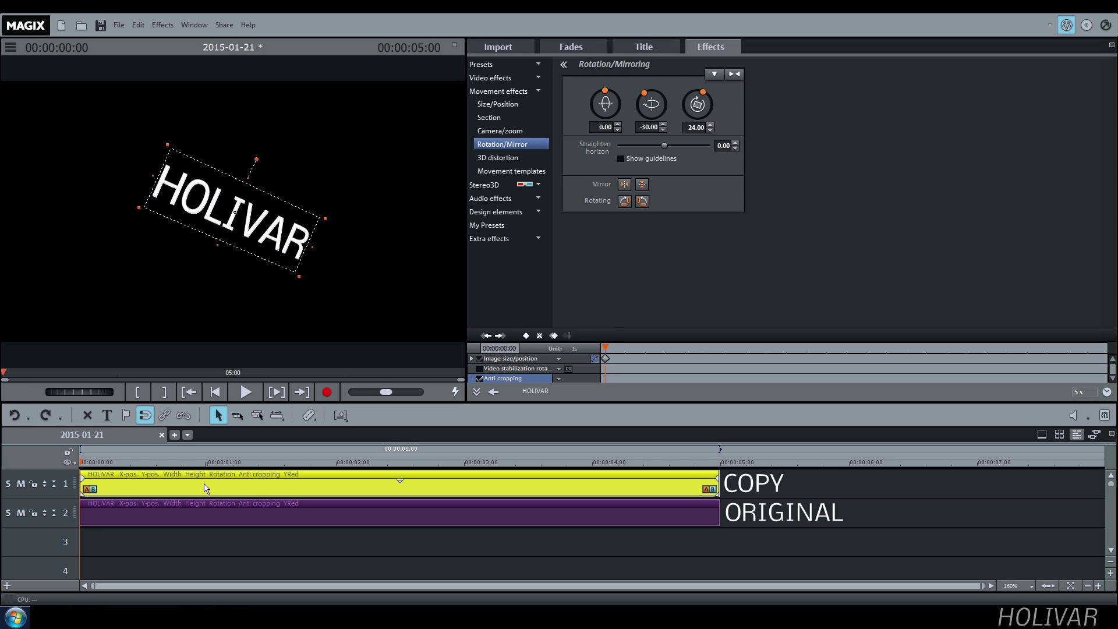
{"action": "left_click", "coordinate": [20, 514]}
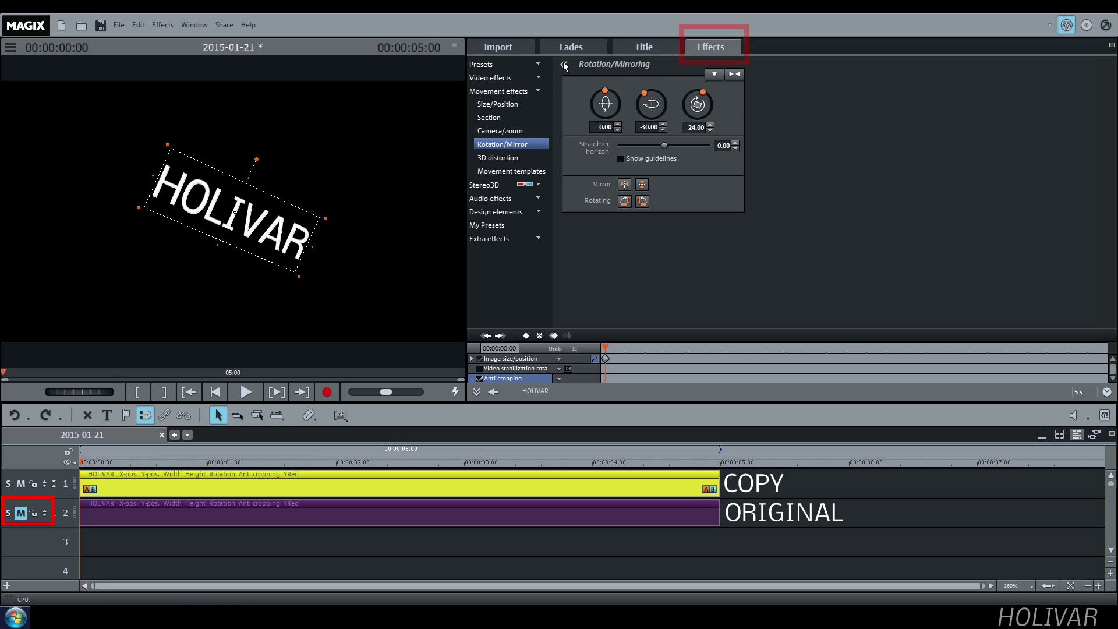
{"action": "left_click", "coordinate": [523, 79]}
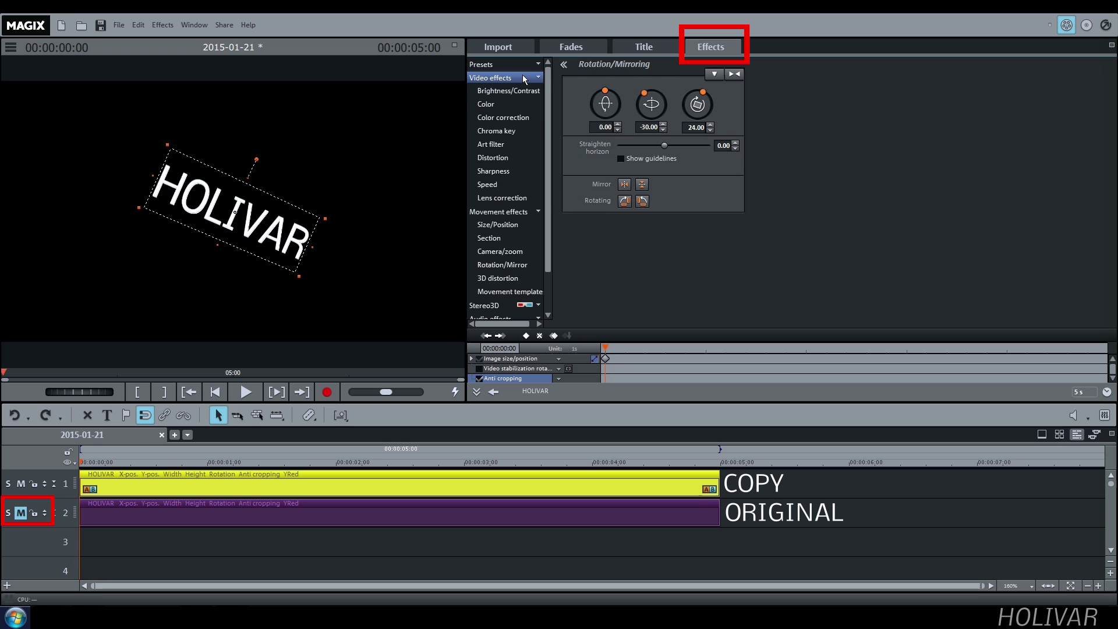
Give the track-1 copy a Sharpness artistic blur of 10 and preview the playback
{"action": "left_click", "coordinate": [511, 170]}
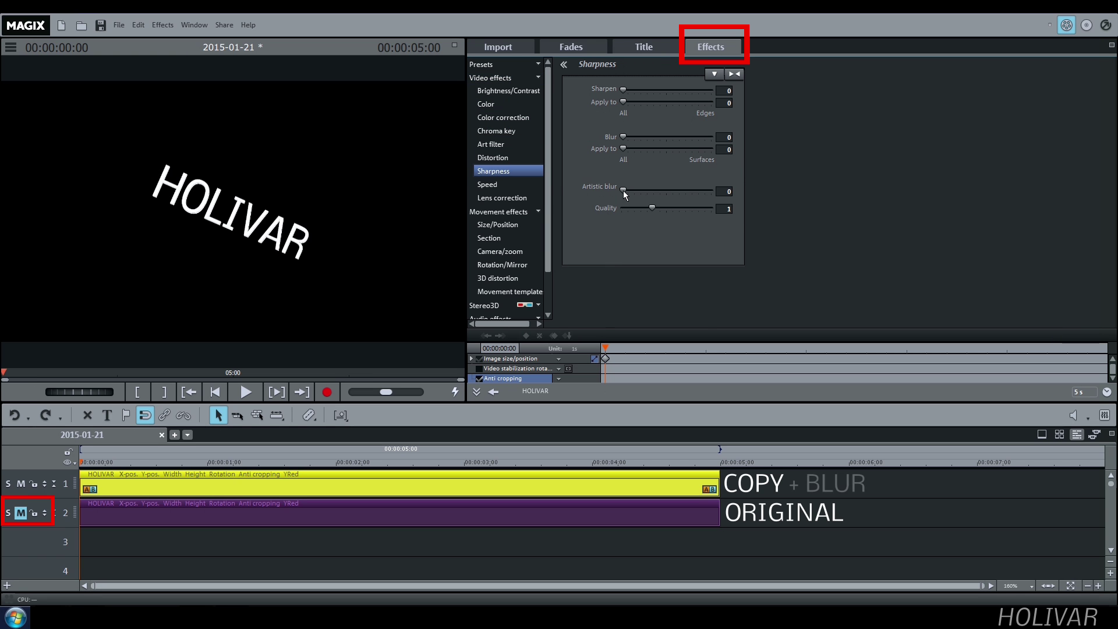
{"action": "left_click_drag", "start_coordinate": [623, 190], "coordinate": [627, 190]}
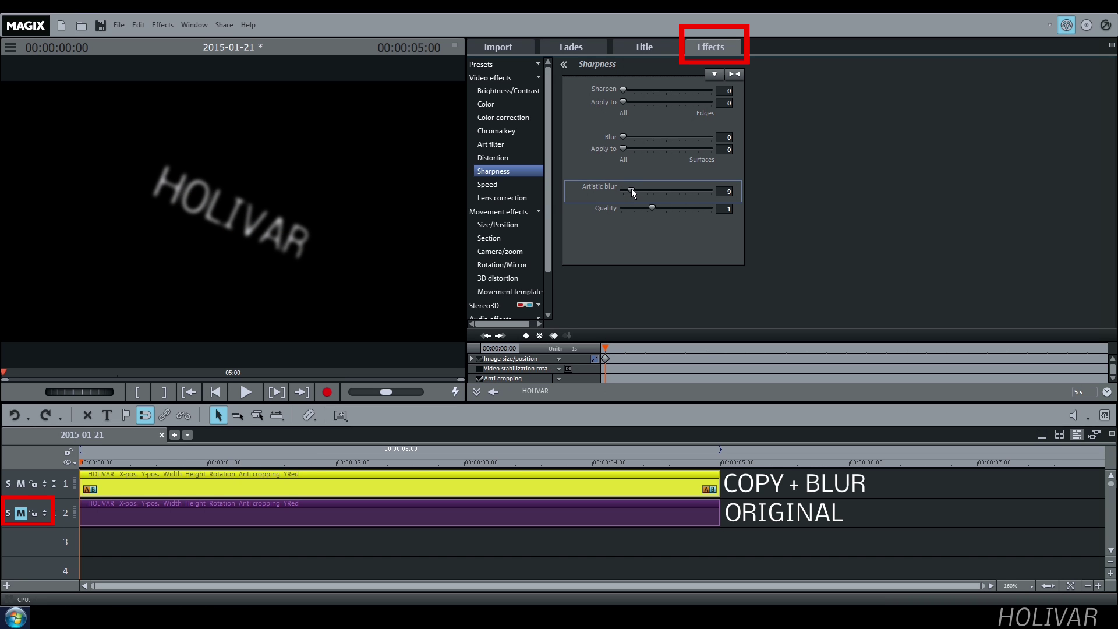
{"action": "left_click_drag", "start_coordinate": [631, 188], "coordinate": [632, 187]}
{"action": "left_click", "coordinate": [246, 395]}
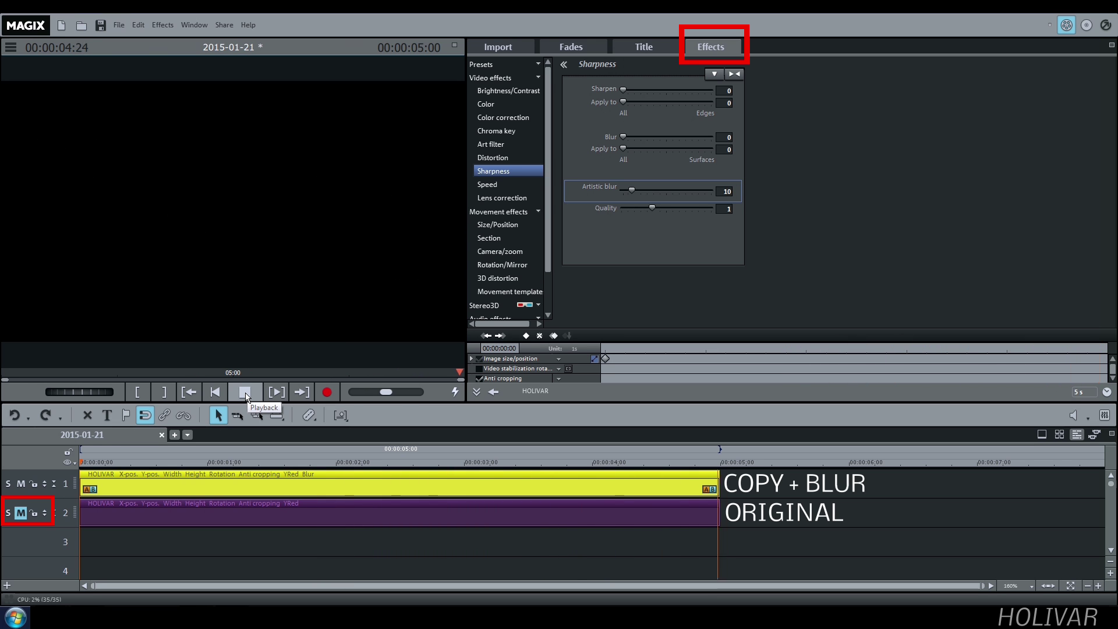
{"action": "left_click", "coordinate": [246, 395]}
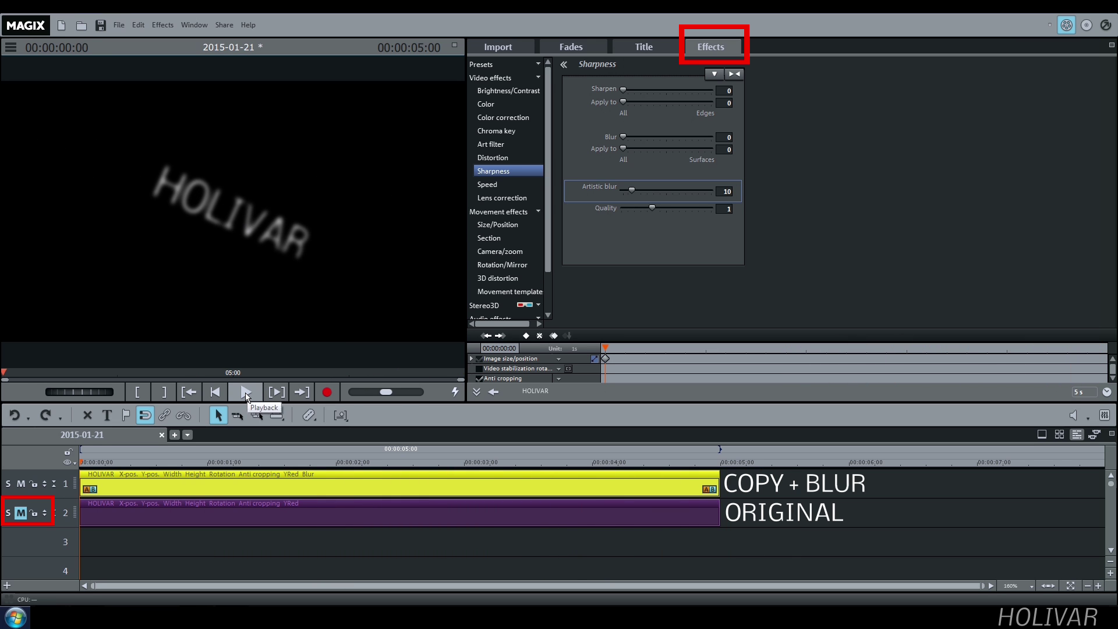
Unmute track 2, split the original title at 00:00:00:17, and delete the leading piece
{"action": "left_click", "coordinate": [21, 514]}
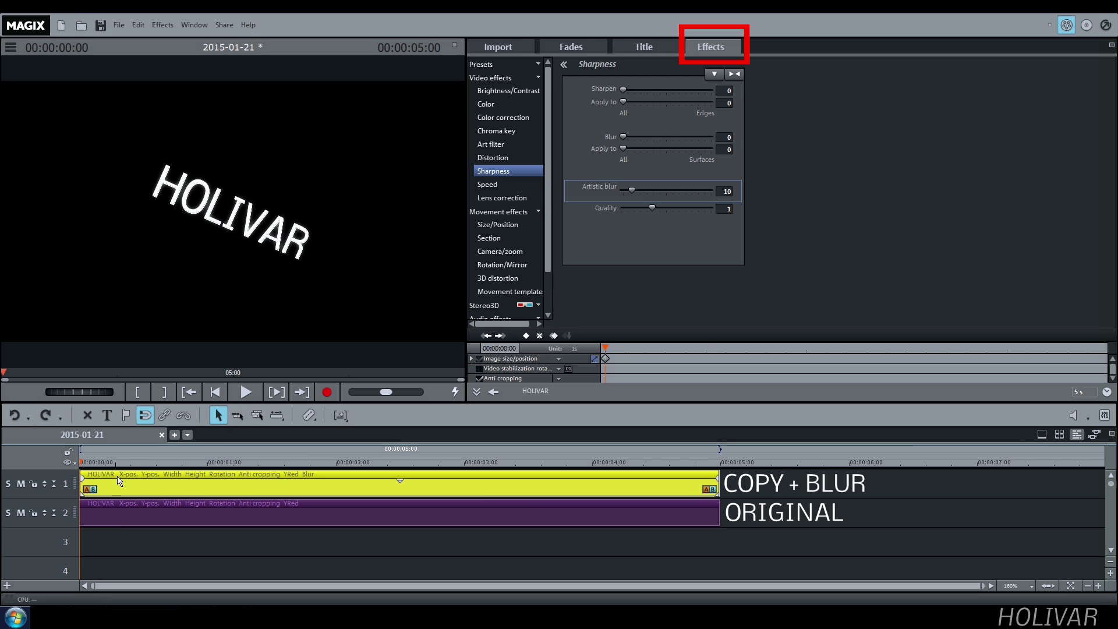
{"action": "left_click", "coordinate": [163, 463]}
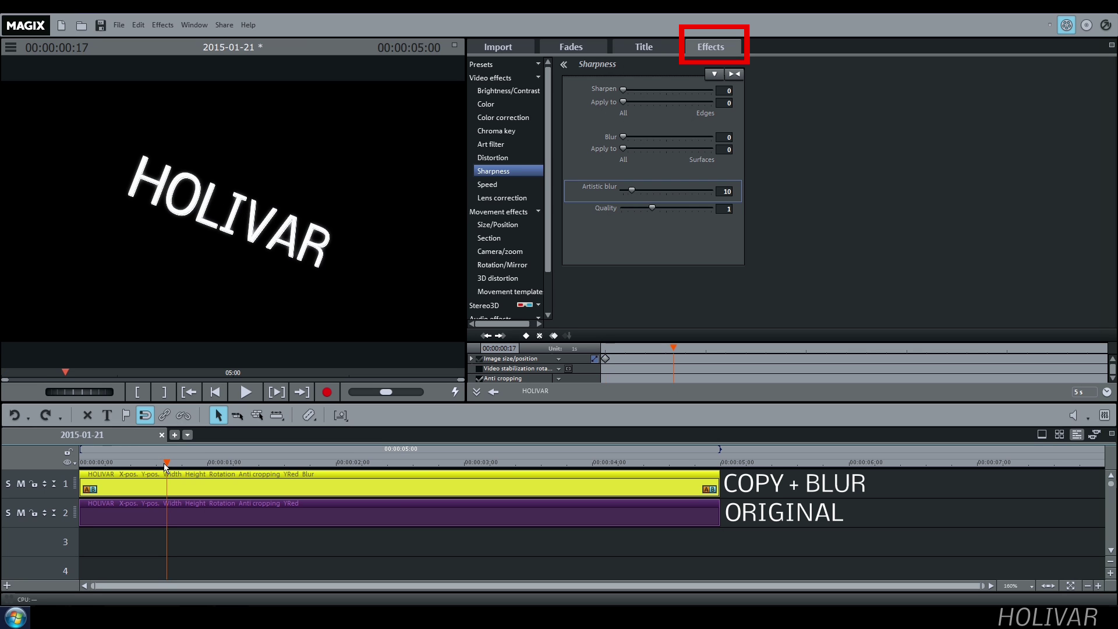
{"action": "left_click", "coordinate": [195, 507]}
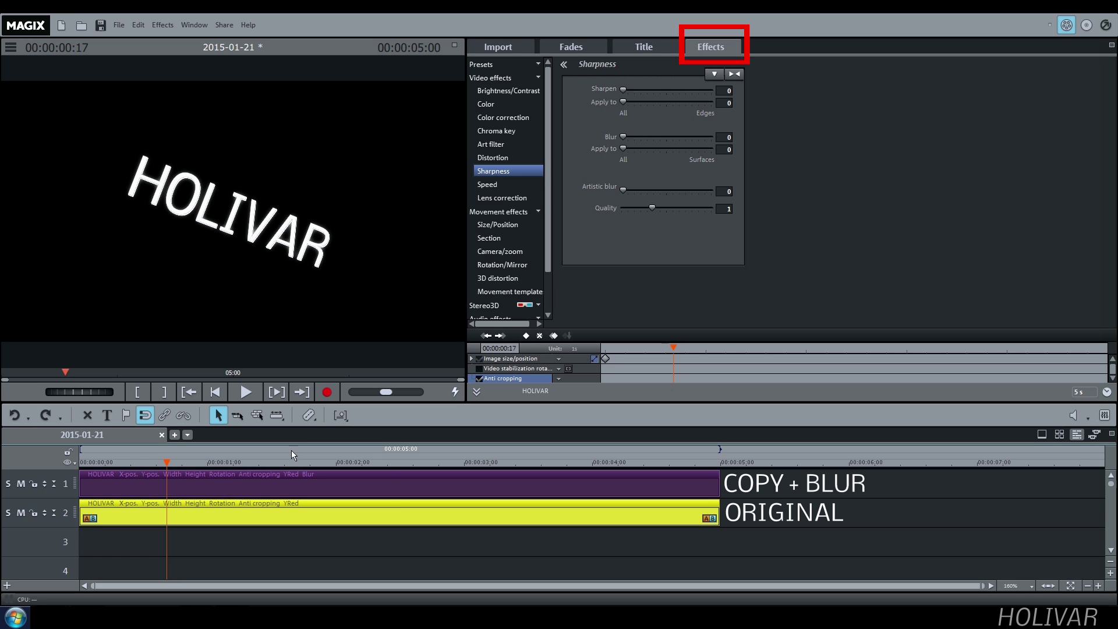
{"action": "left_click", "coordinate": [306, 416]}
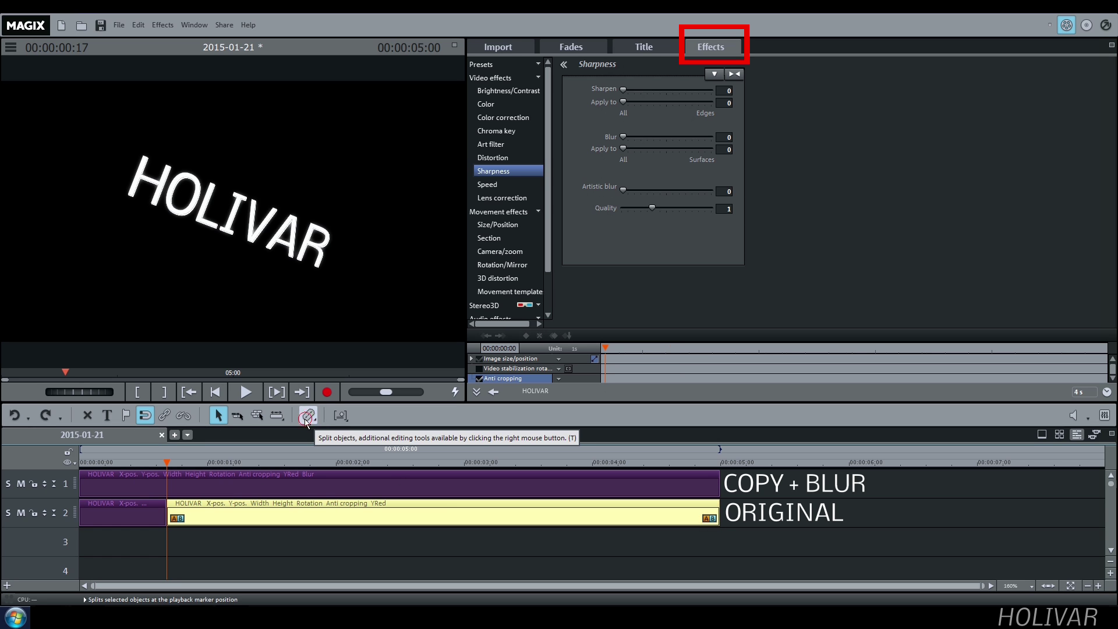
{"action": "left_click", "coordinate": [141, 519]}
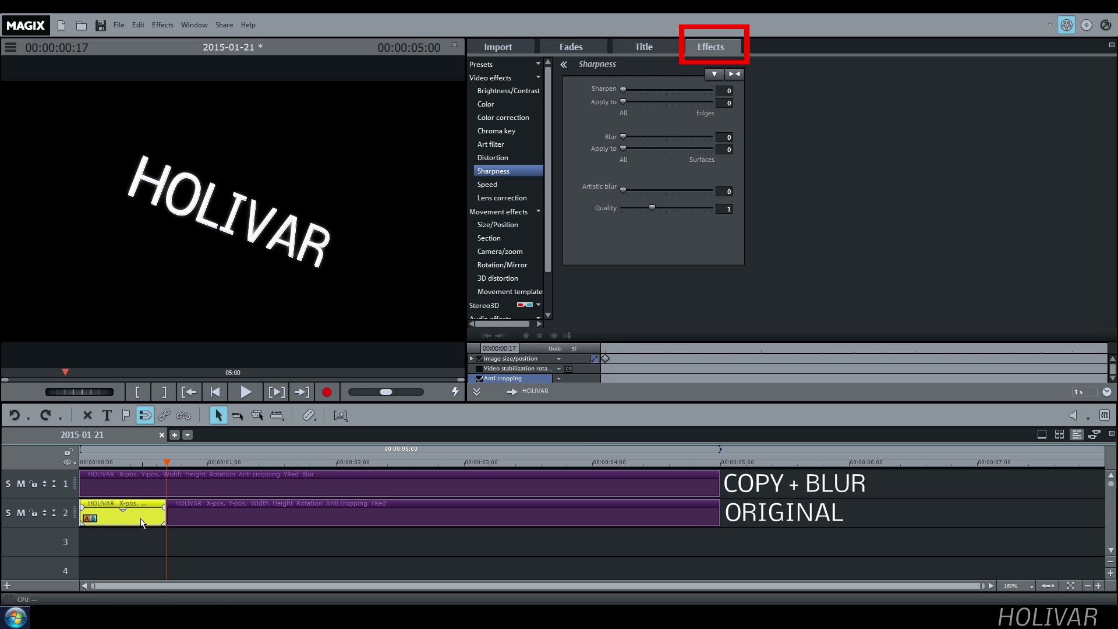
{"action": "key", "text": "Delete"}
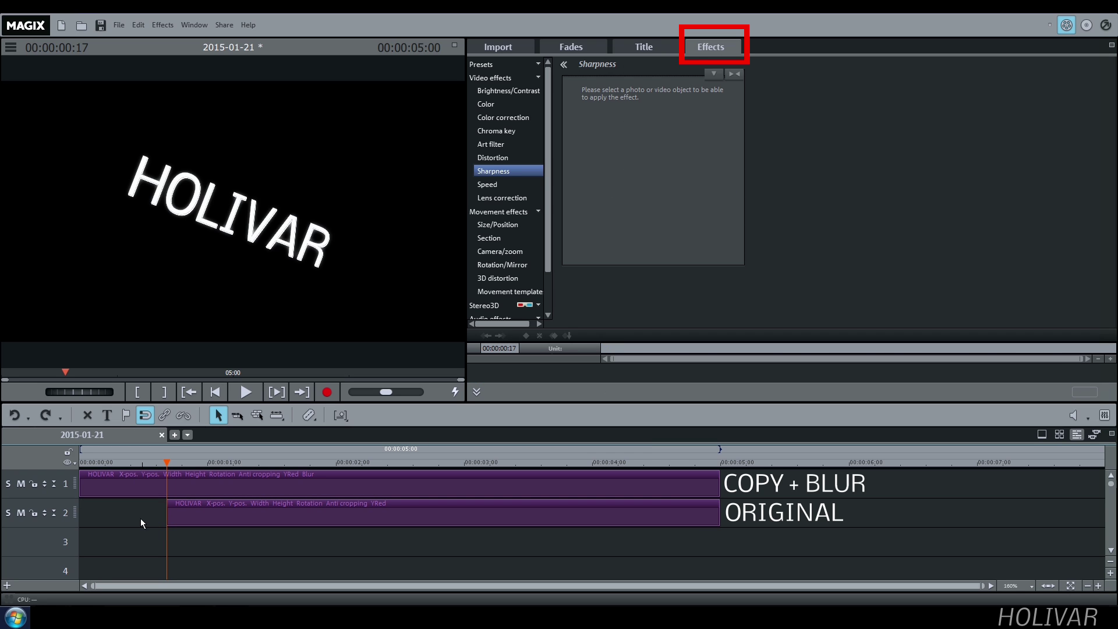
{"action": "left_click", "coordinate": [241, 392]}
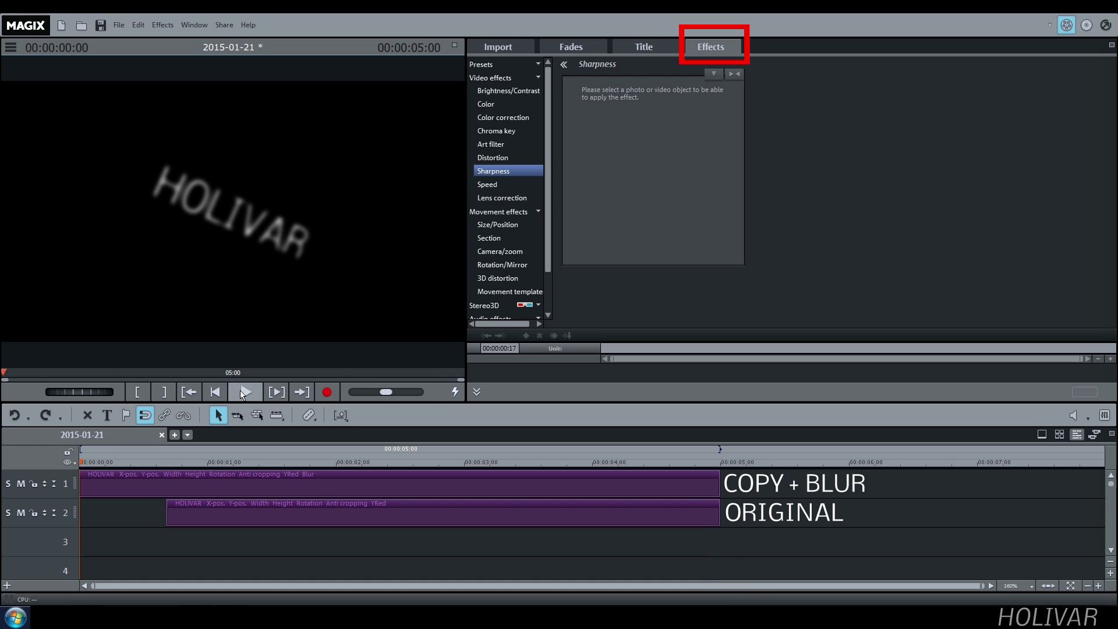
Drag the track-2 clip's fade handle across its full length for a fade-in, then preview
{"action": "left_click", "coordinate": [202, 510]}
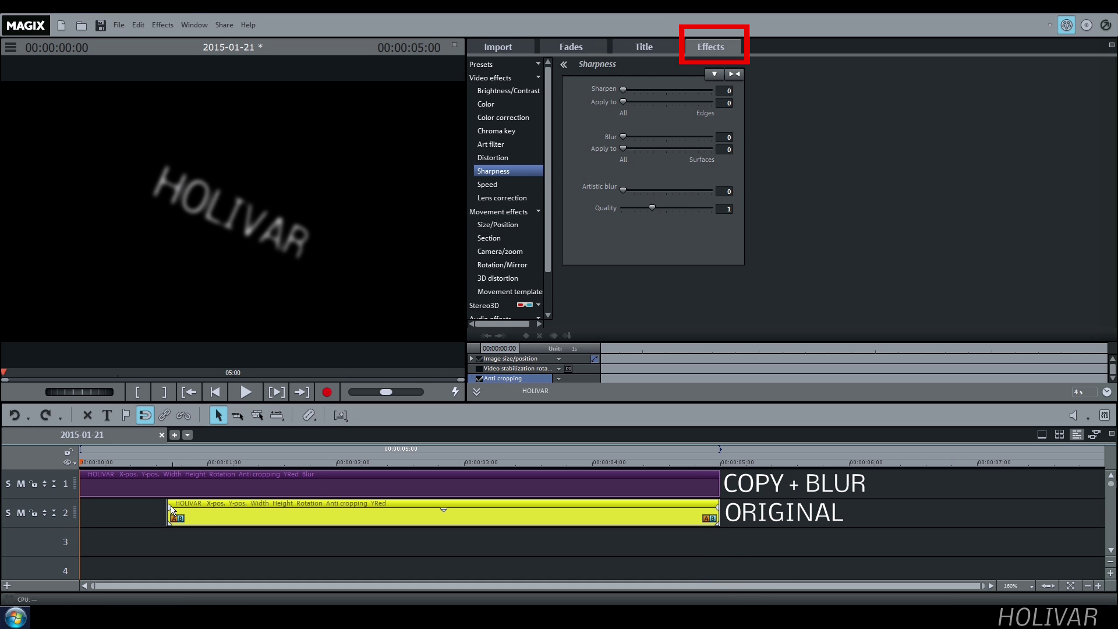
{"action": "left_click_drag", "start_coordinate": [170, 509], "coordinate": [664, 513]}
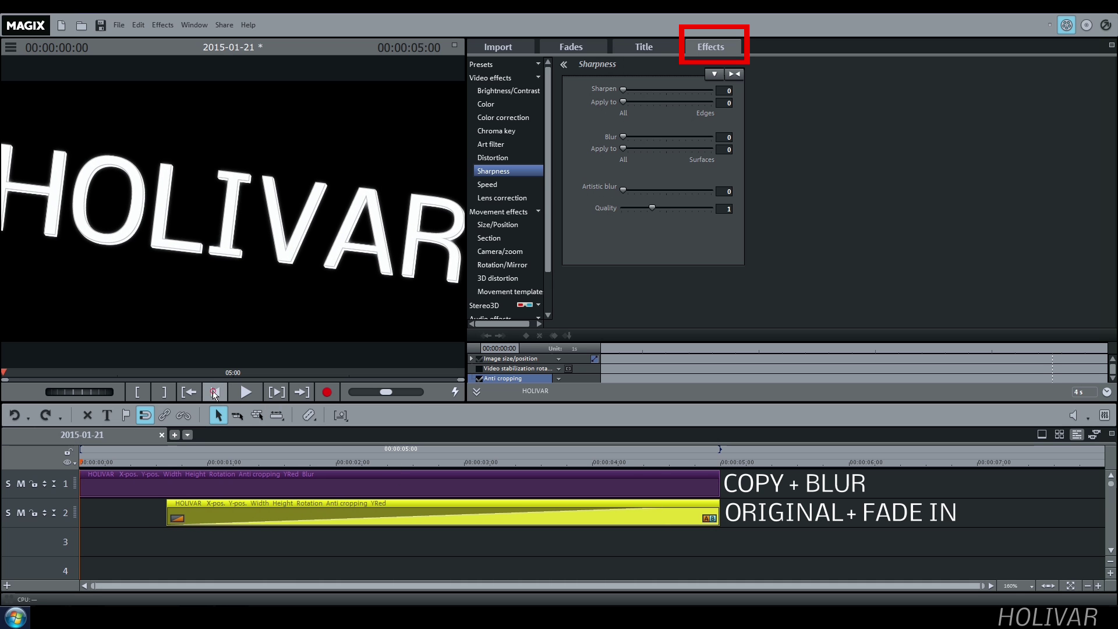
{"action": "left_click", "coordinate": [244, 393]}
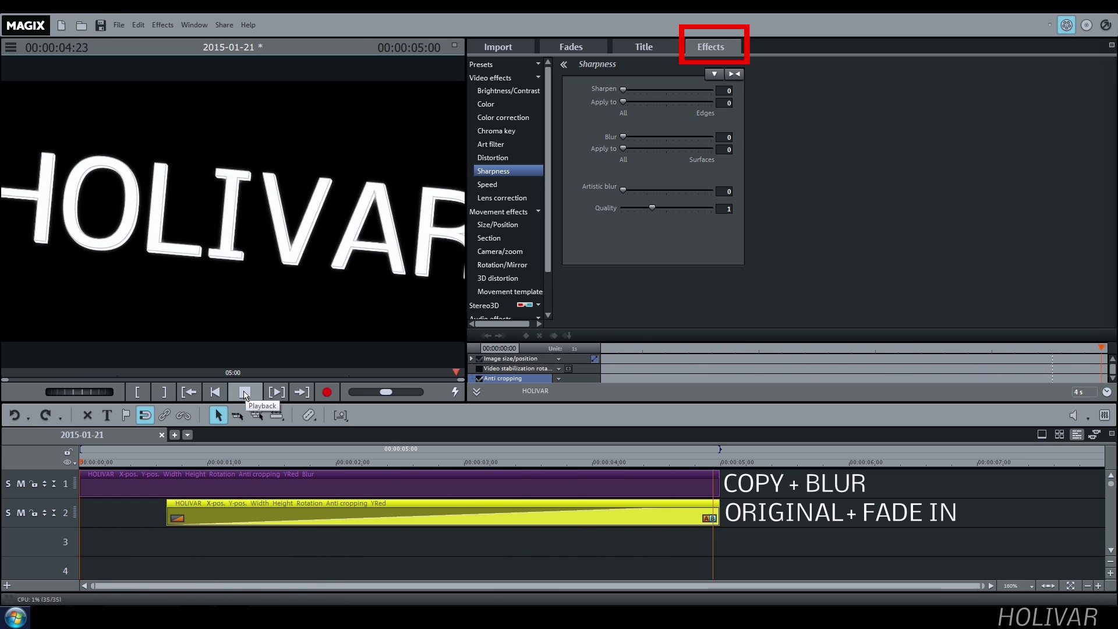
{"action": "left_click", "coordinate": [244, 394]}
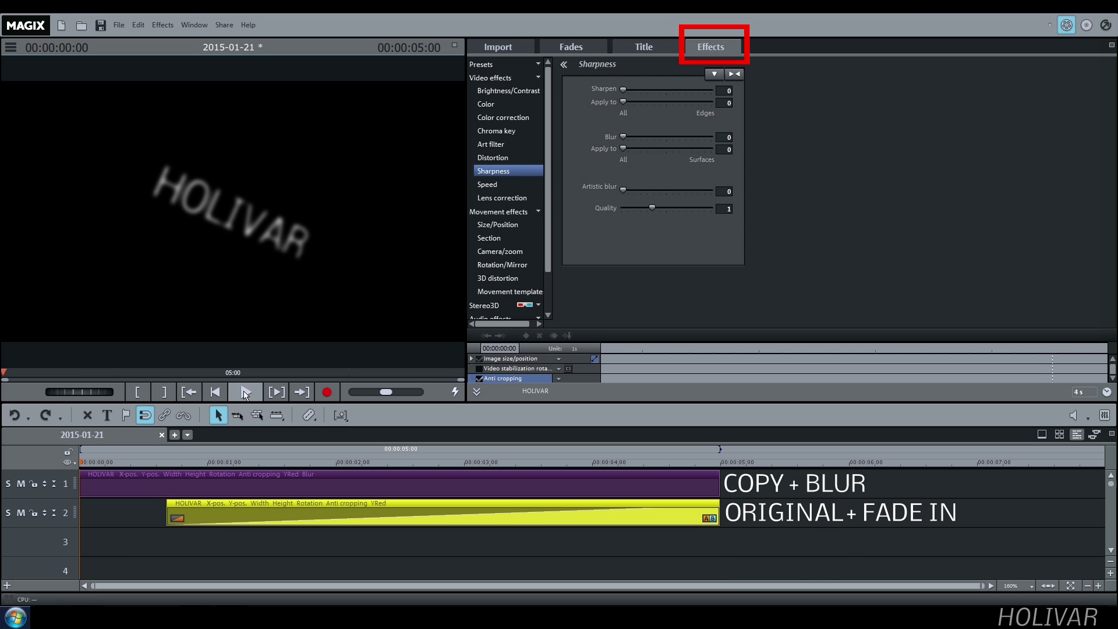
{"action": "left_click", "coordinate": [245, 393]}
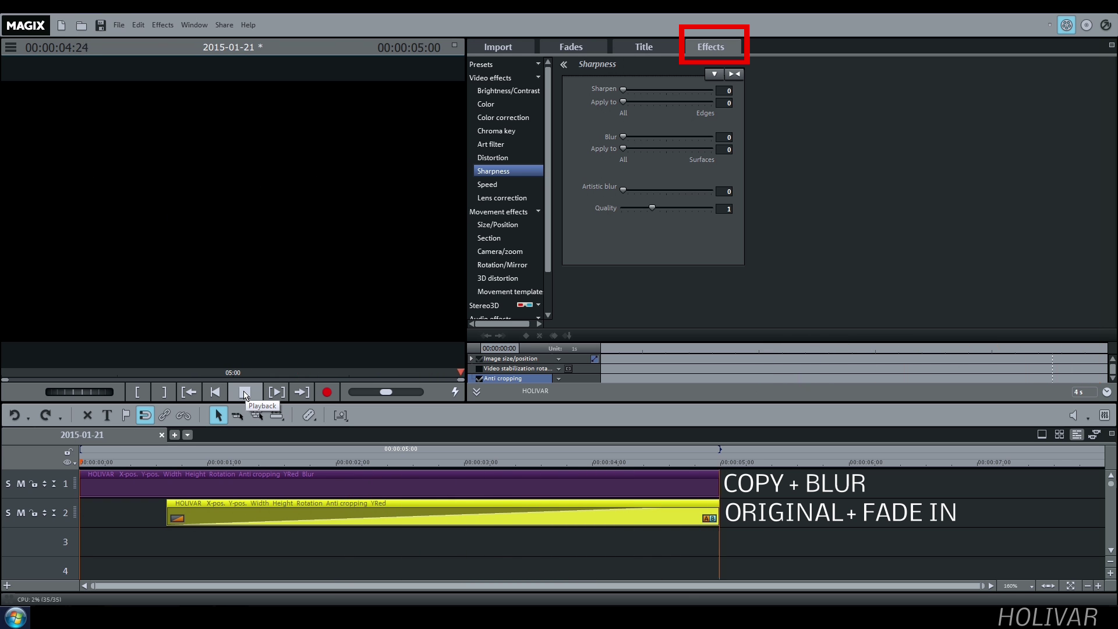
{"action": "left_click", "coordinate": [245, 394]}
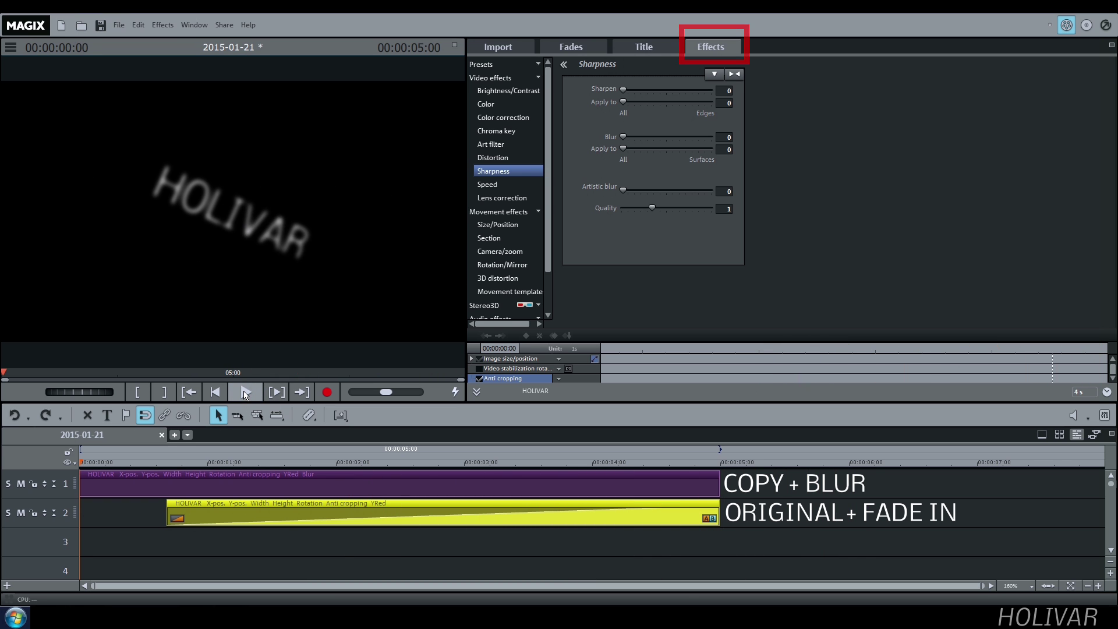